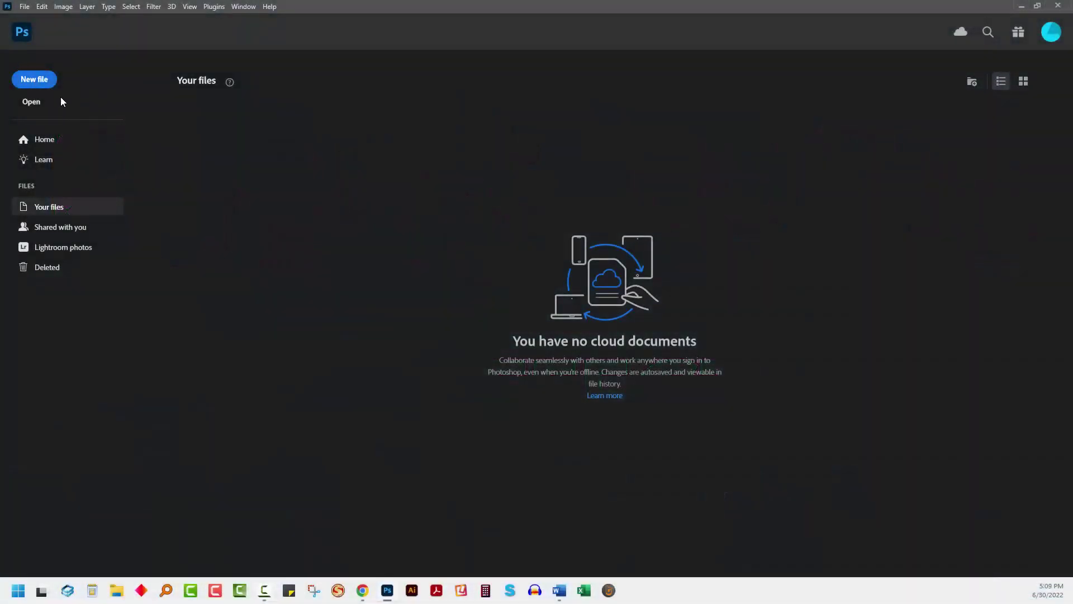
Create a new blank document from the 1920 x 1080 px preset.
left_click(35, 80)
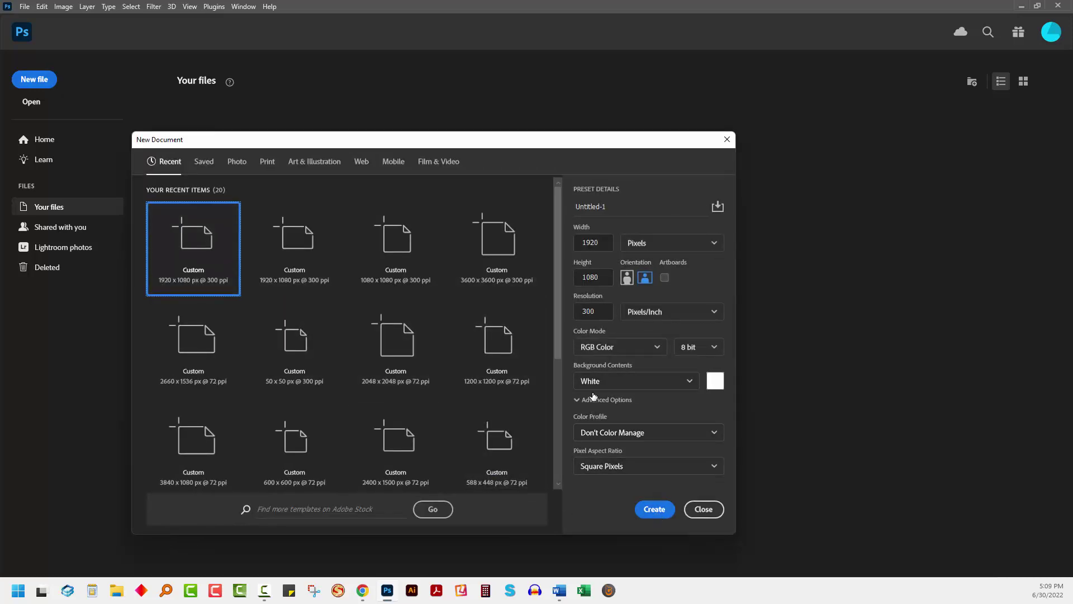
left_click(653, 509)
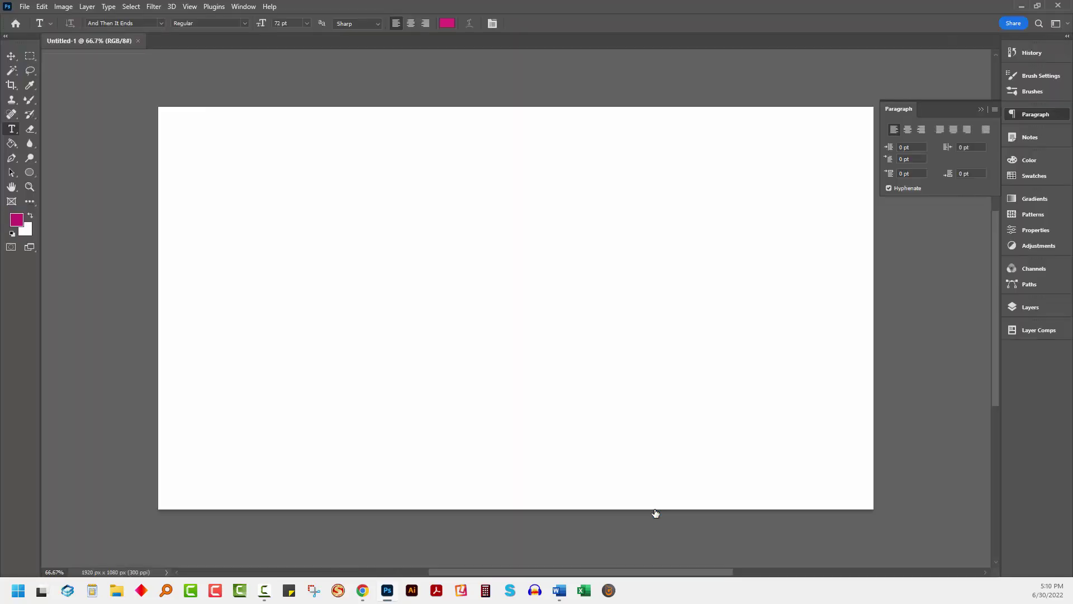
Type the word 'bazaar' on the fitted canvas as magenta 72 pt text.
left_click(982, 110)
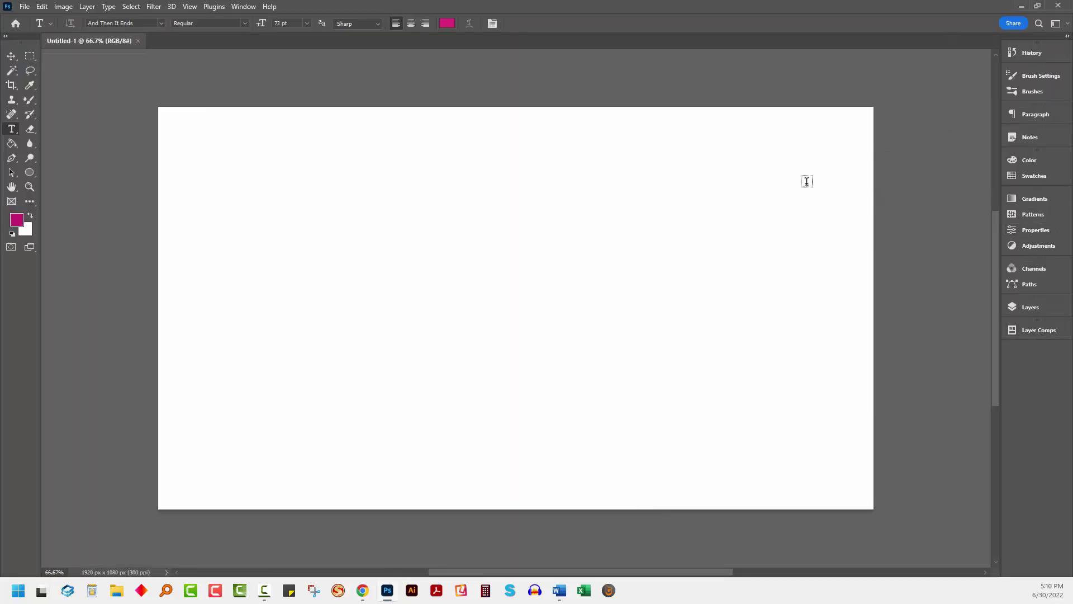
key("ctrl+0")
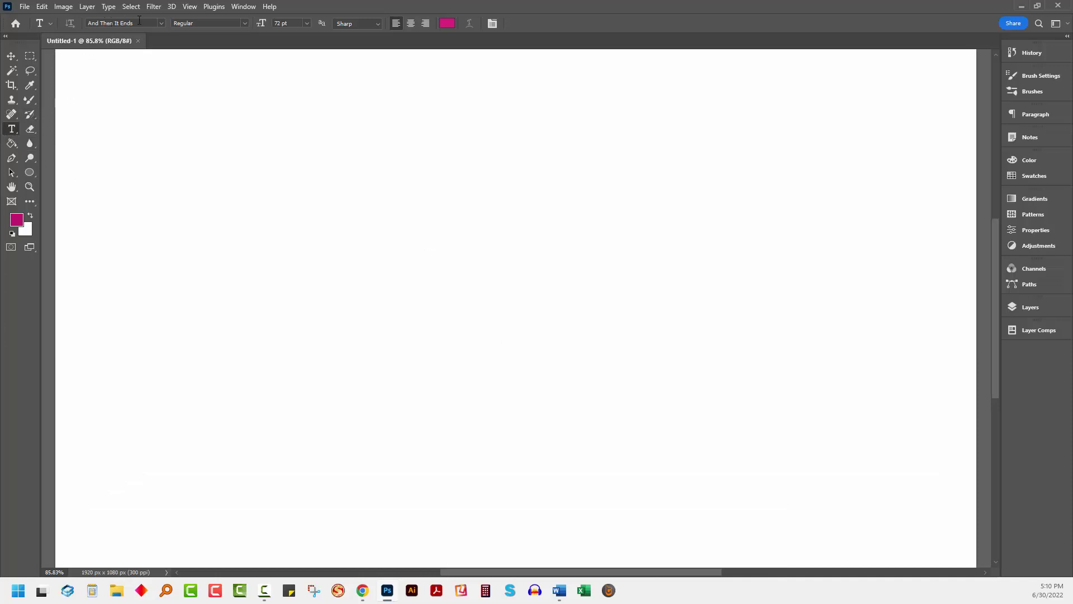
left_click(207, 336)
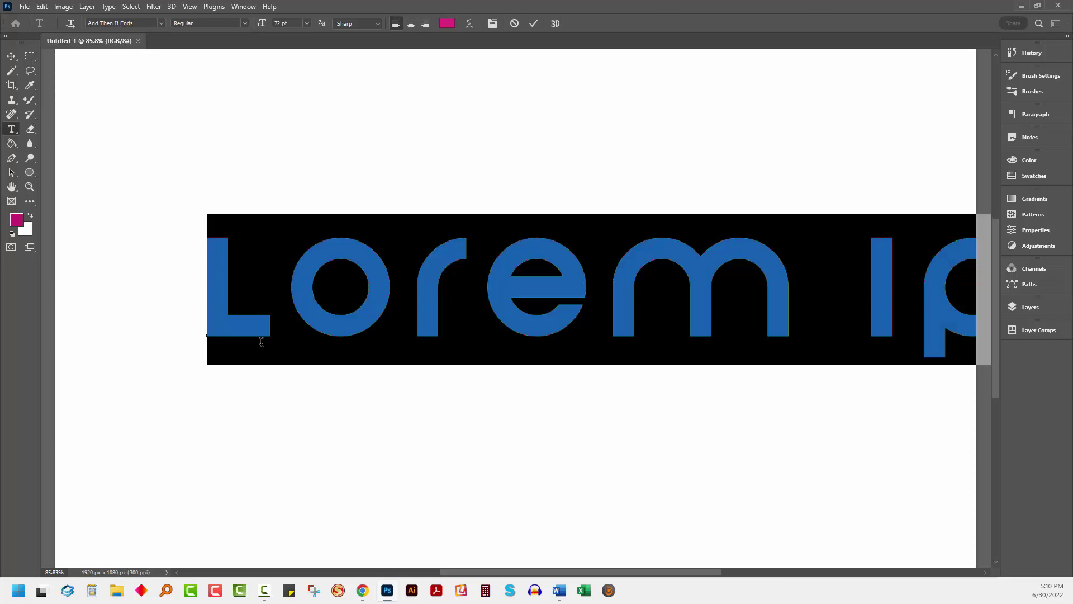
type("bazaar")
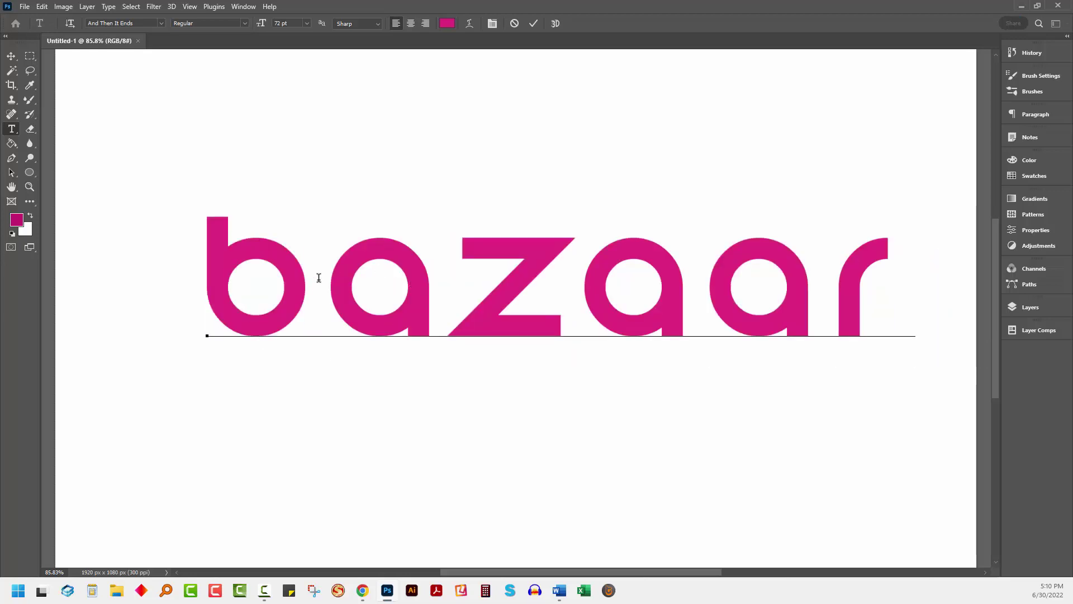
Tighten the tracking of the letters 'ba' from 140 to 100.
left_click_drag(448, 272, 240, 272)
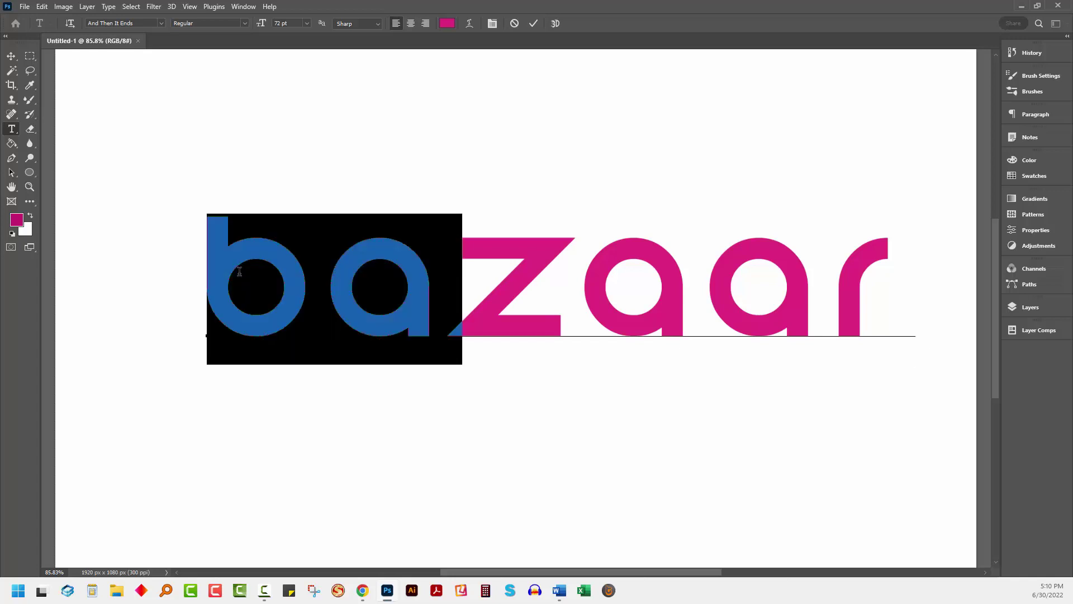
left_click(492, 23)
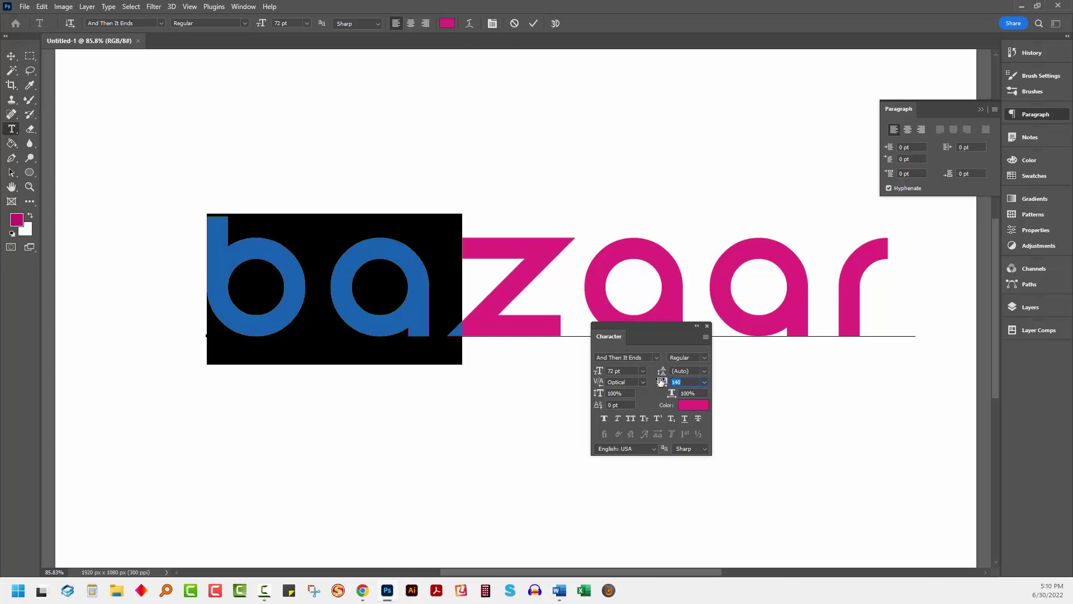
left_click_drag(664, 382, 654, 382)
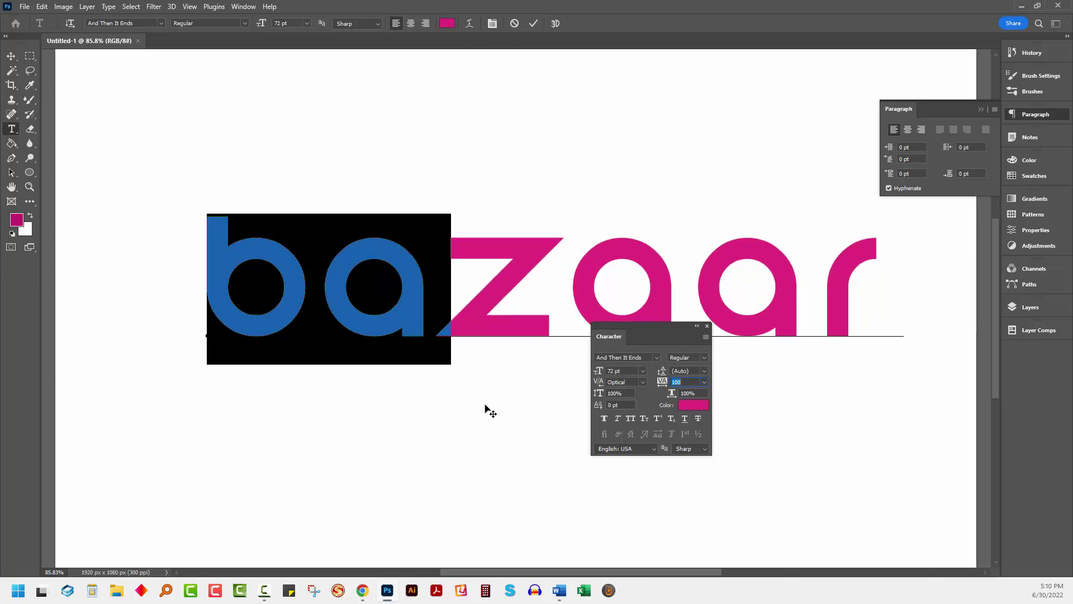
left_click(707, 326)
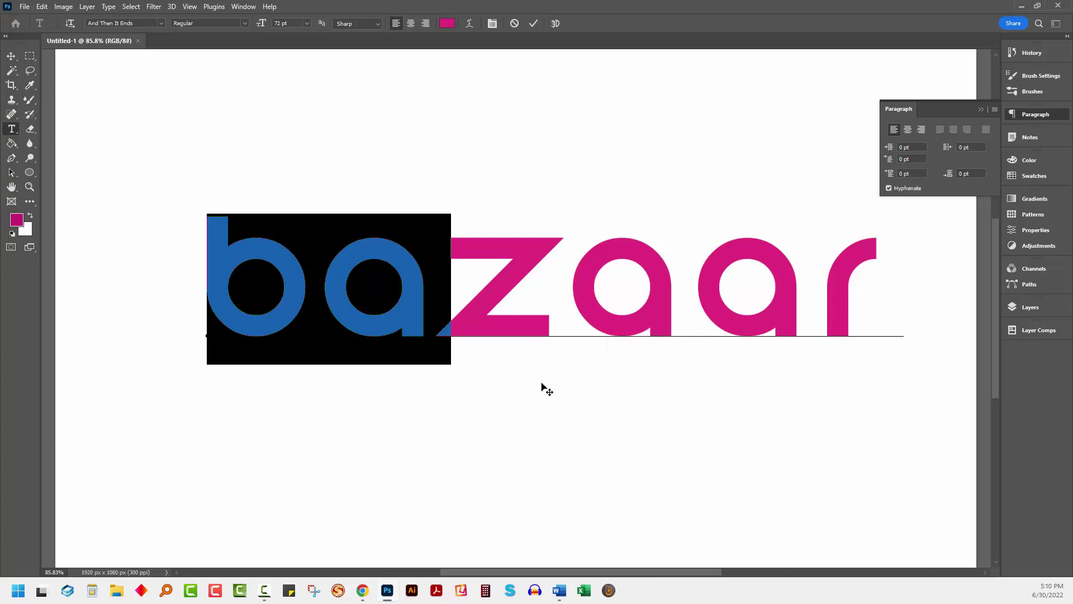
Commit the bazaar text and nudge it slightly left.
left_click(535, 23)
left_click(984, 109)
key("v")
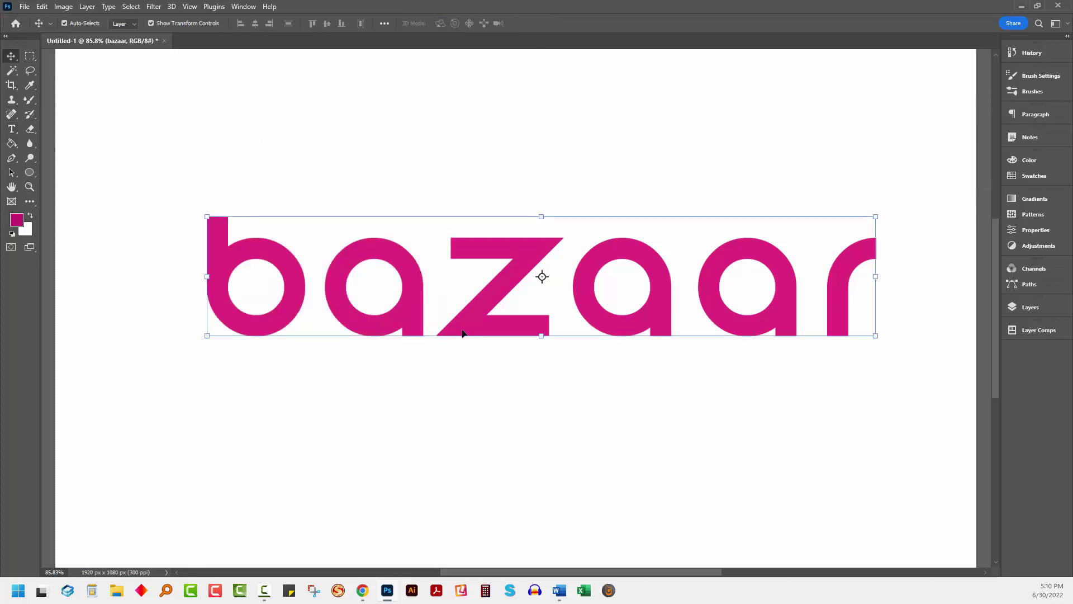
left_click_drag(542, 275, 515, 275)
left_click(65, 160)
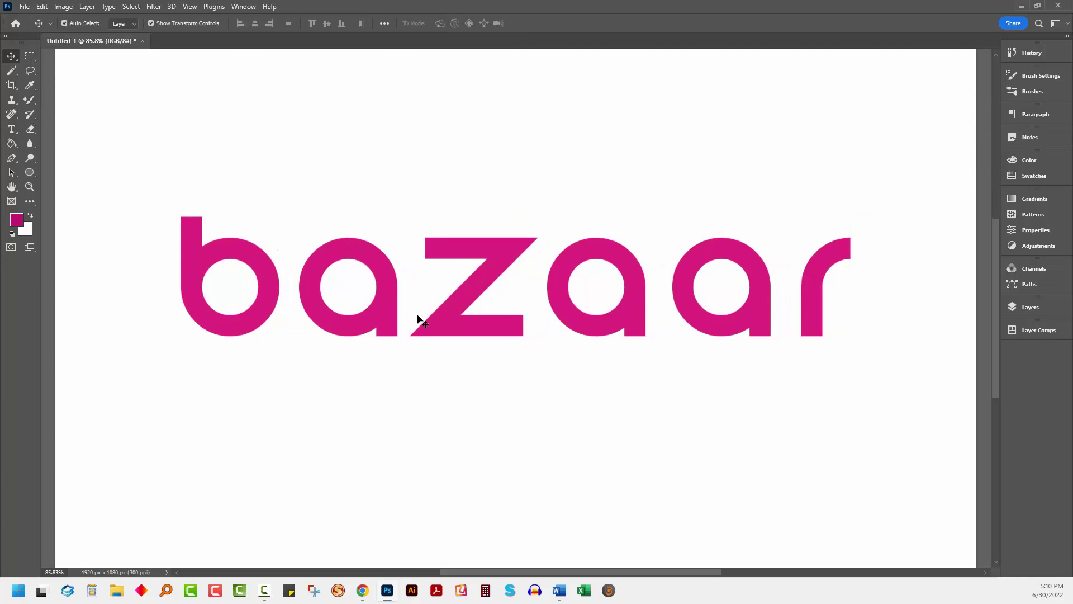
Convert the bazaar text layer into a Smart Object.
left_click(1023, 307)
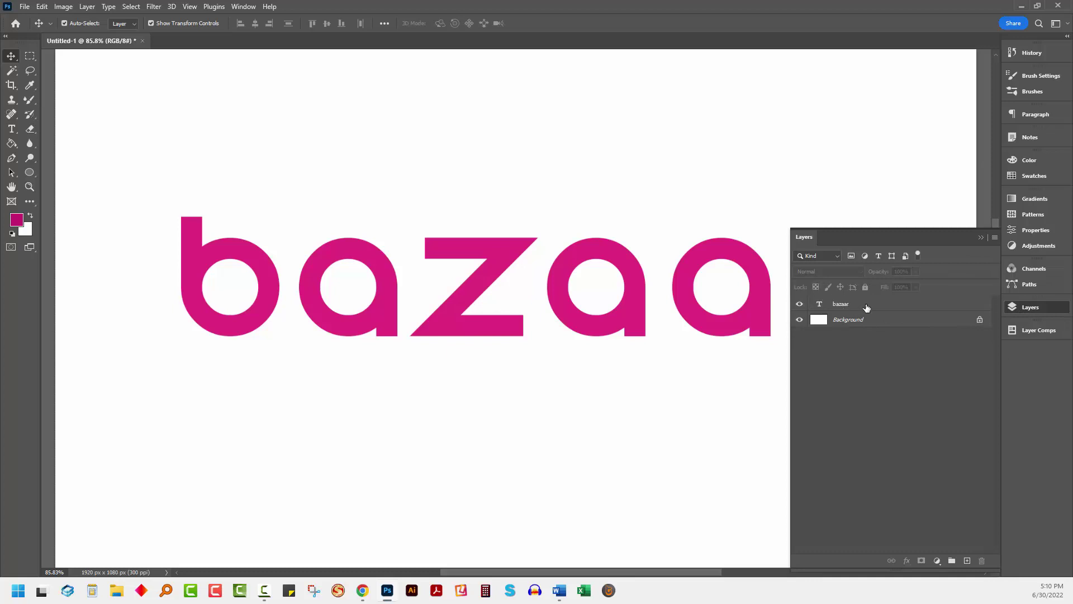
left_click(866, 307)
right_click(867, 307)
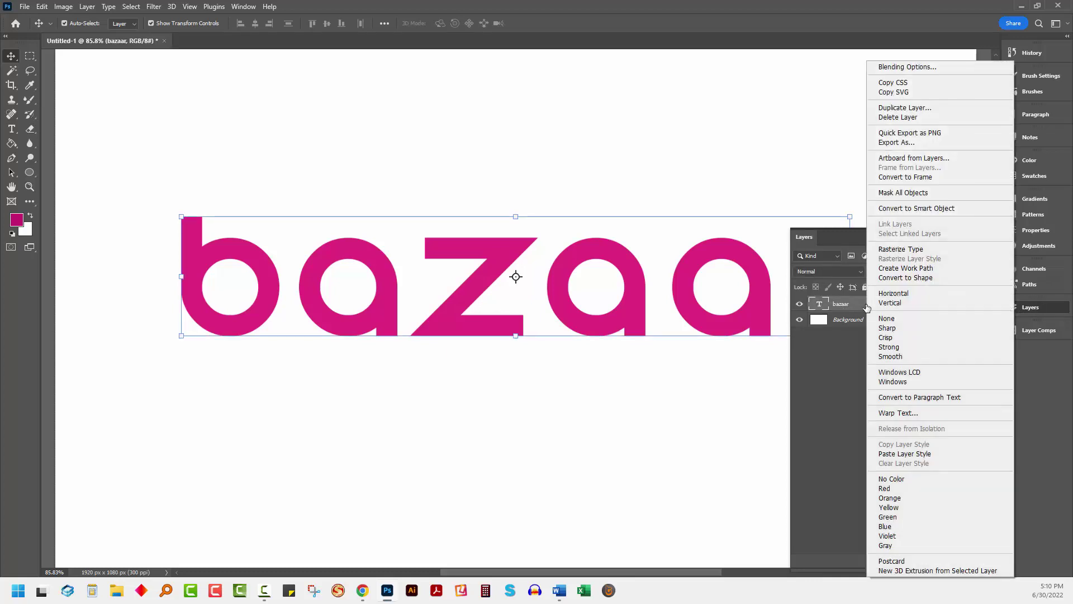
left_click(913, 208)
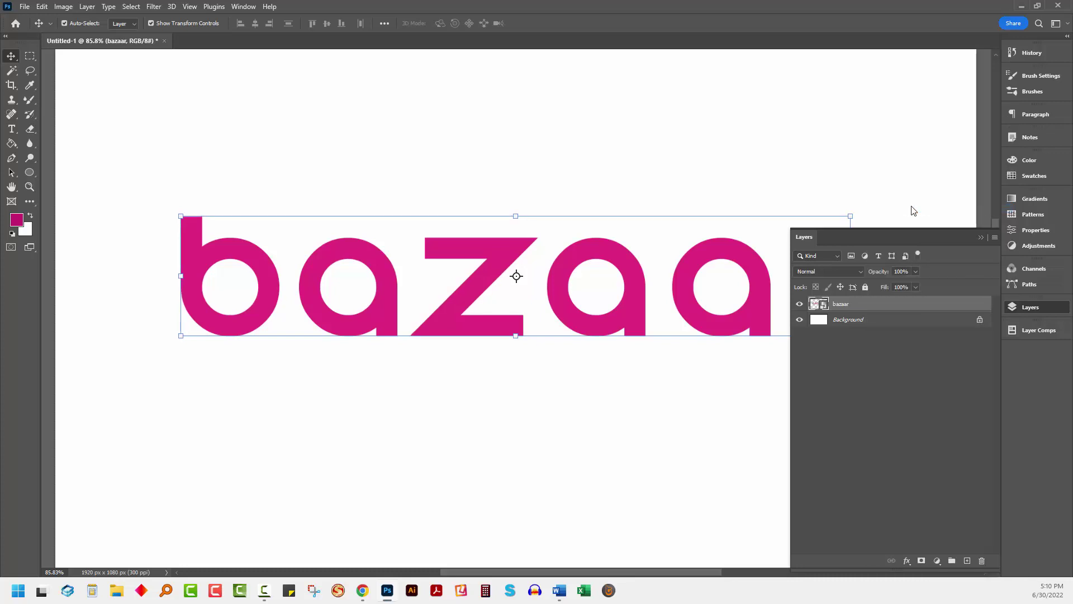
left_click(980, 237)
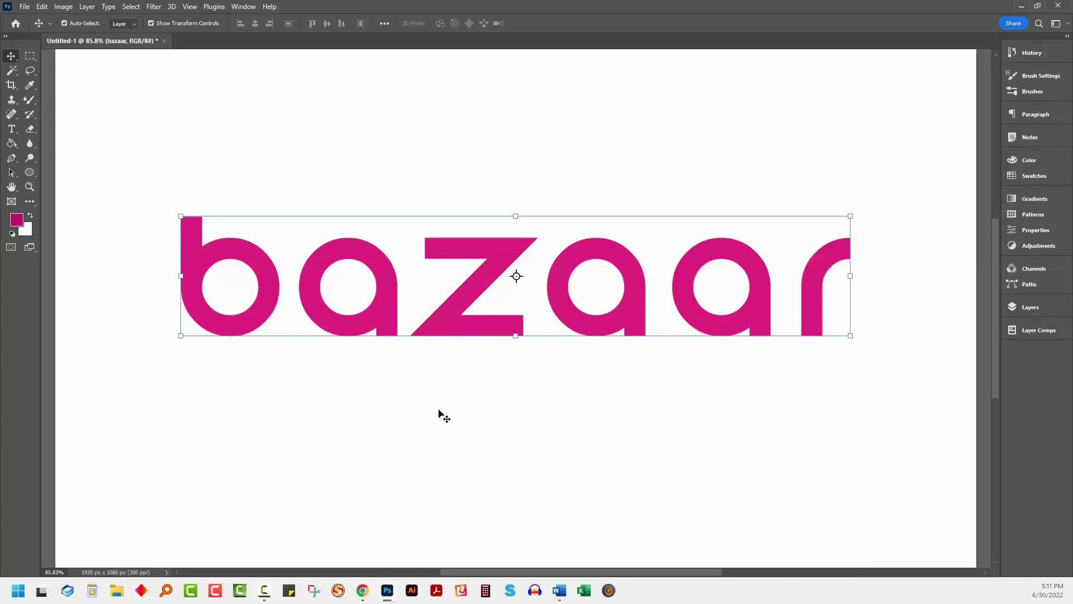
Start a Puppet Warp on bazaar, pin the b and lift it up and right.
left_click(42, 6)
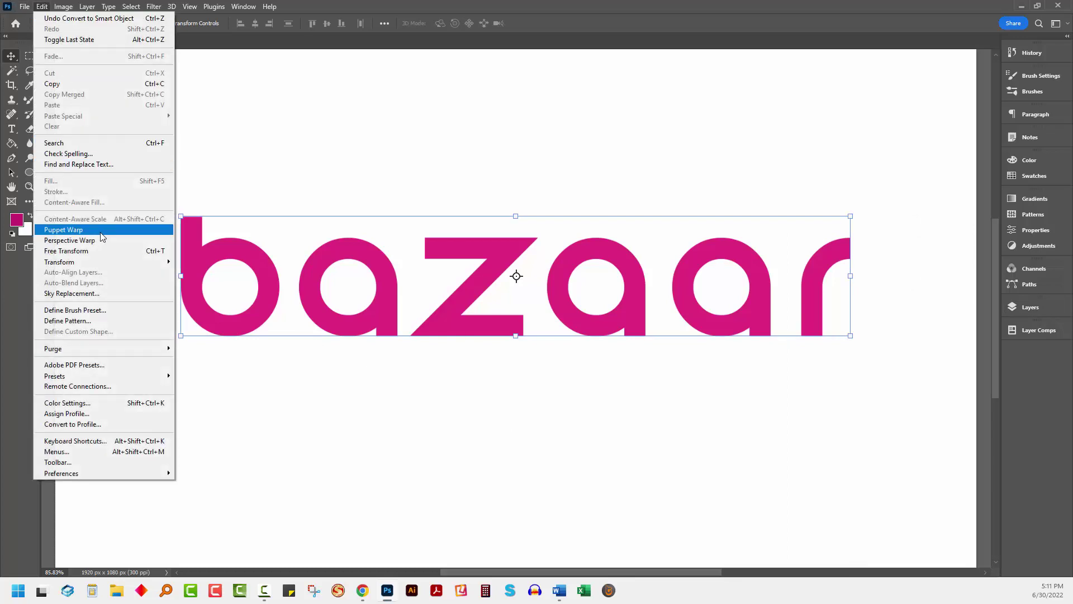
left_click(67, 230)
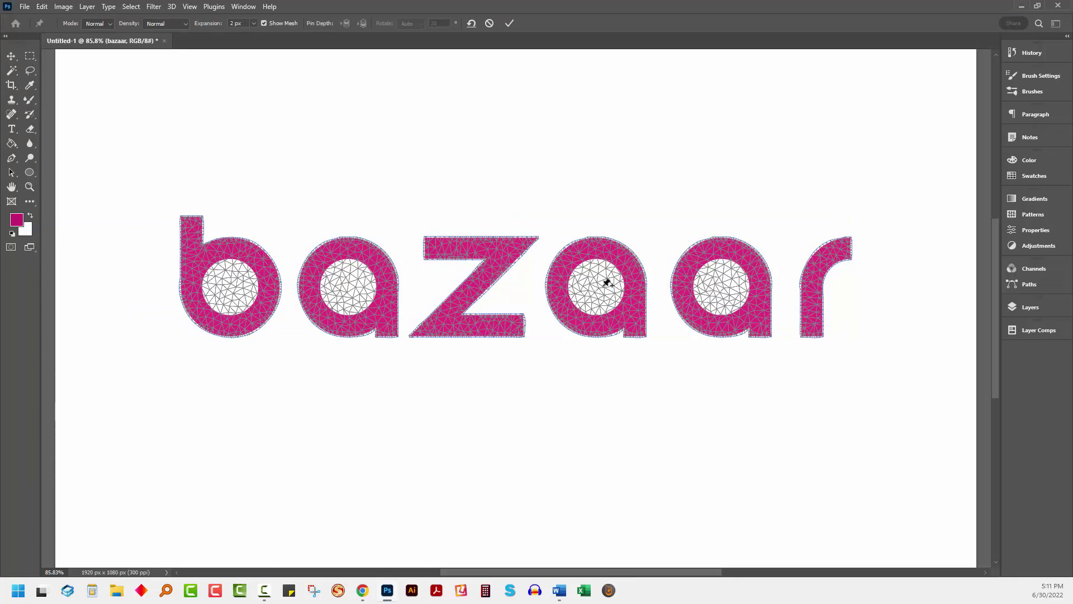
left_click(192, 279)
left_click_drag(193, 279, 212, 263)
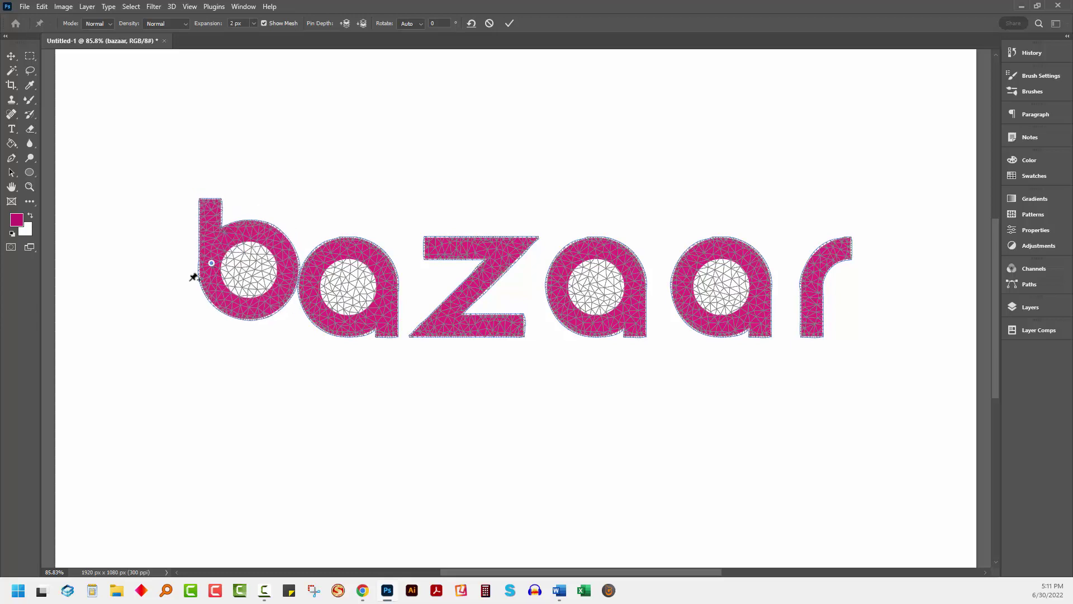
Pin the left side of the a and delete the stray extra pin.
left_click(310, 287)
mouse_move(388, 307)
left_mouse_down()
mouse_move(386, 270)
mouse_move(368, 301)
mouse_move(367, 218)
mouse_move(367, 321)
mouse_move(377, 246)
mouse_move(370, 302)
mouse_move(391, 273)
mouse_move(394, 293)
mouse_move(376, 305)
left_mouse_up()
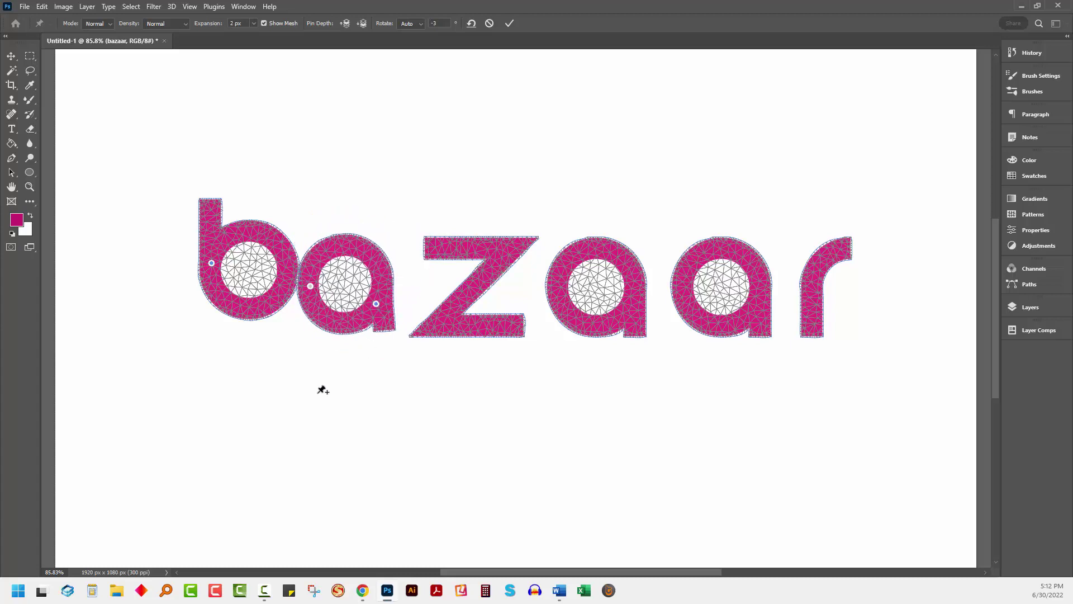
key("Delete")
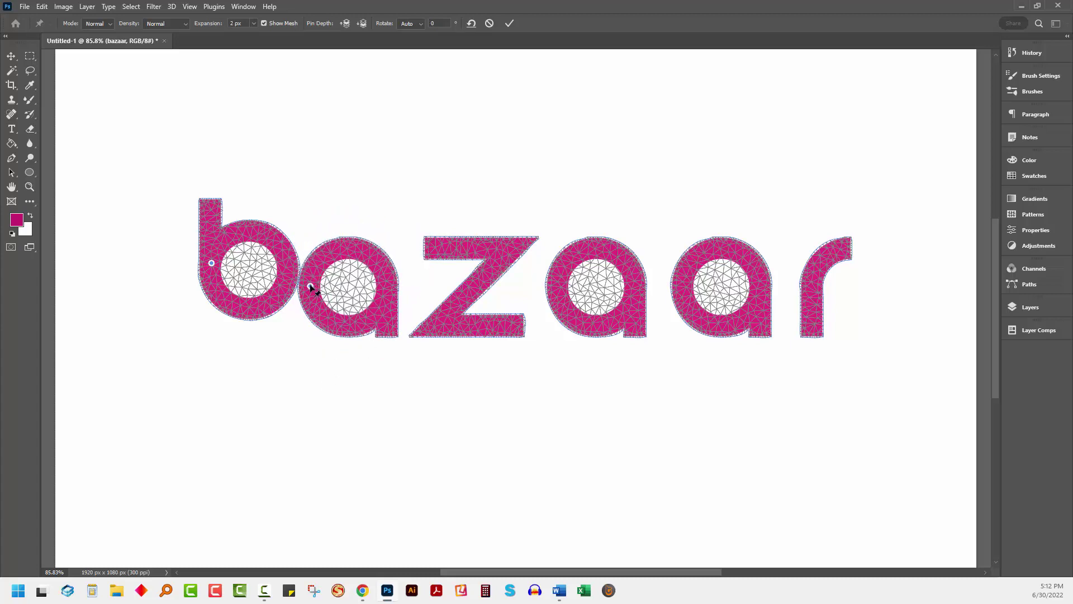
Pin and drag the a, z, both remaining a's and the r into overlapping positions, then commit.
left_click_drag(311, 287, 296, 298)
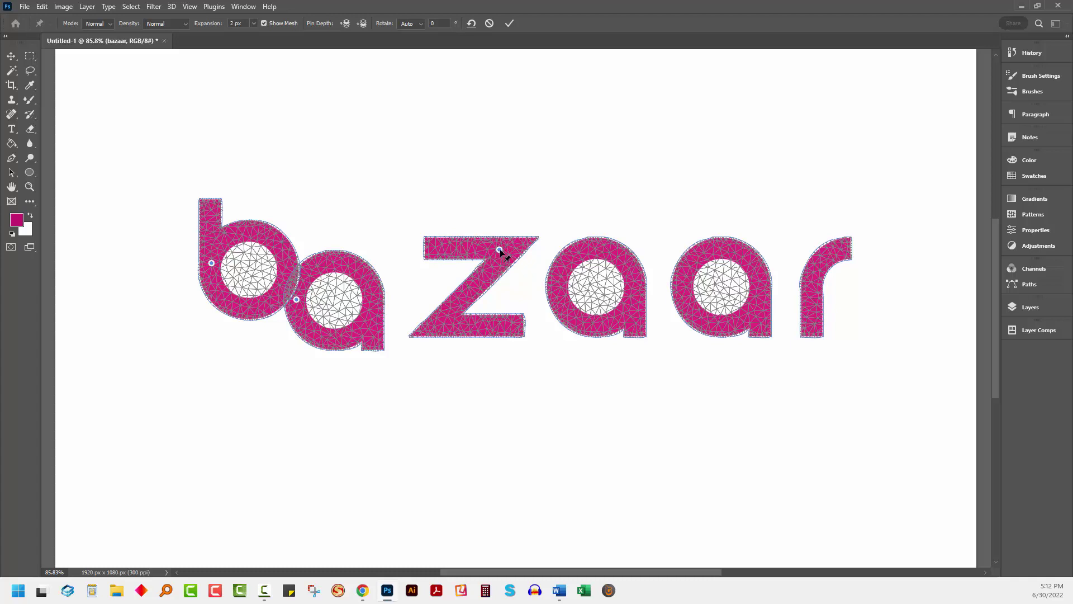
left_click_drag(500, 249, 438, 240)
left_click(553, 285)
left_click_drag(553, 286, 457, 298)
left_click(685, 265)
left_click_drag(685, 265, 537, 247)
left_click_drag(818, 277, 627, 291)
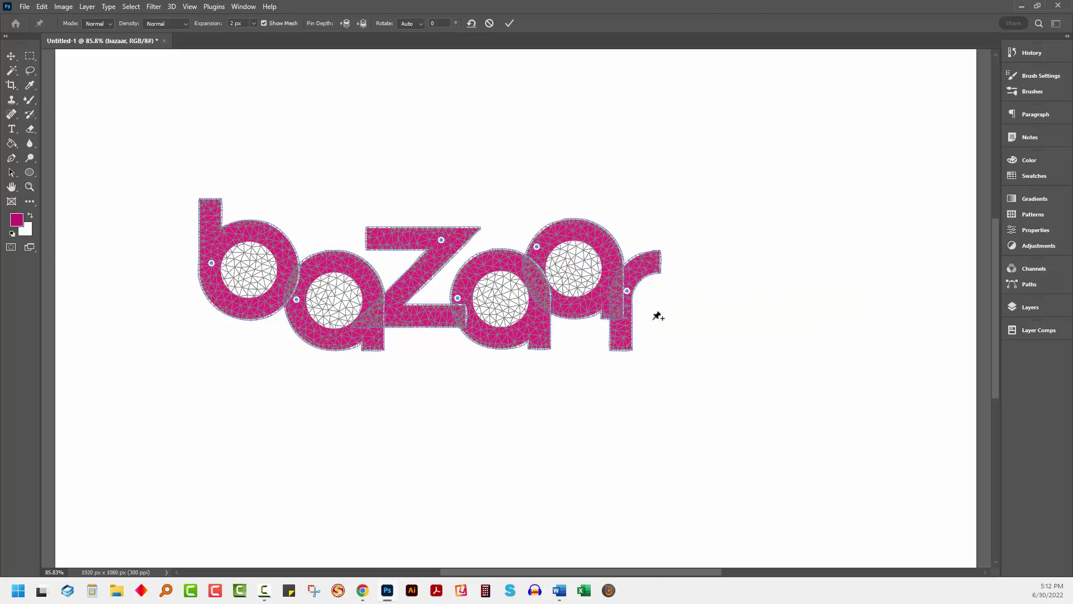
left_click(509, 23)
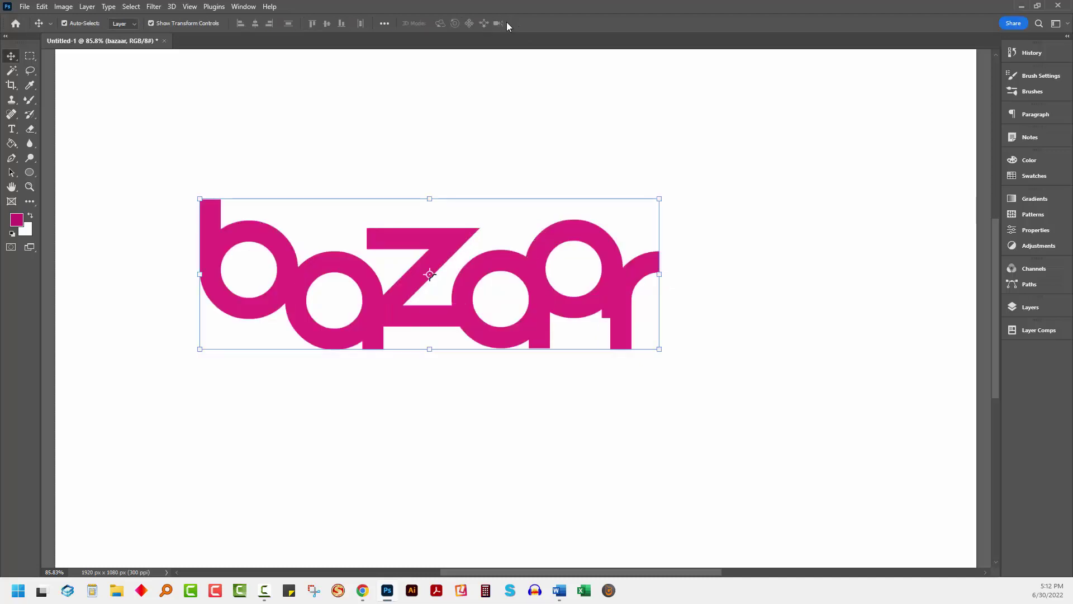
Toggle the Puppet Warp smart filter off and back on to compare the warp.
left_click(1026, 306)
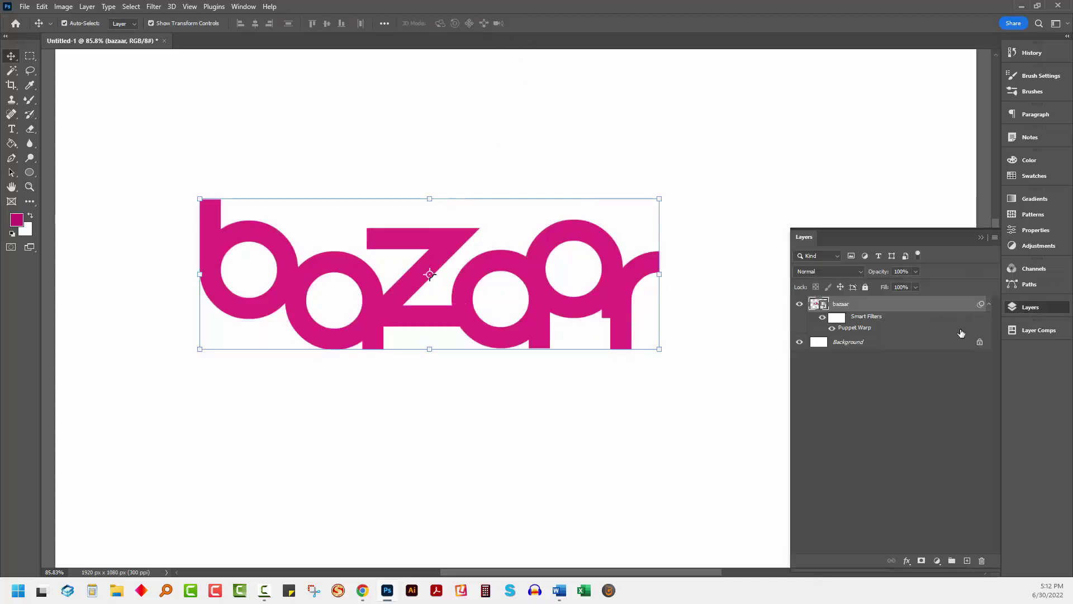
left_click(831, 329)
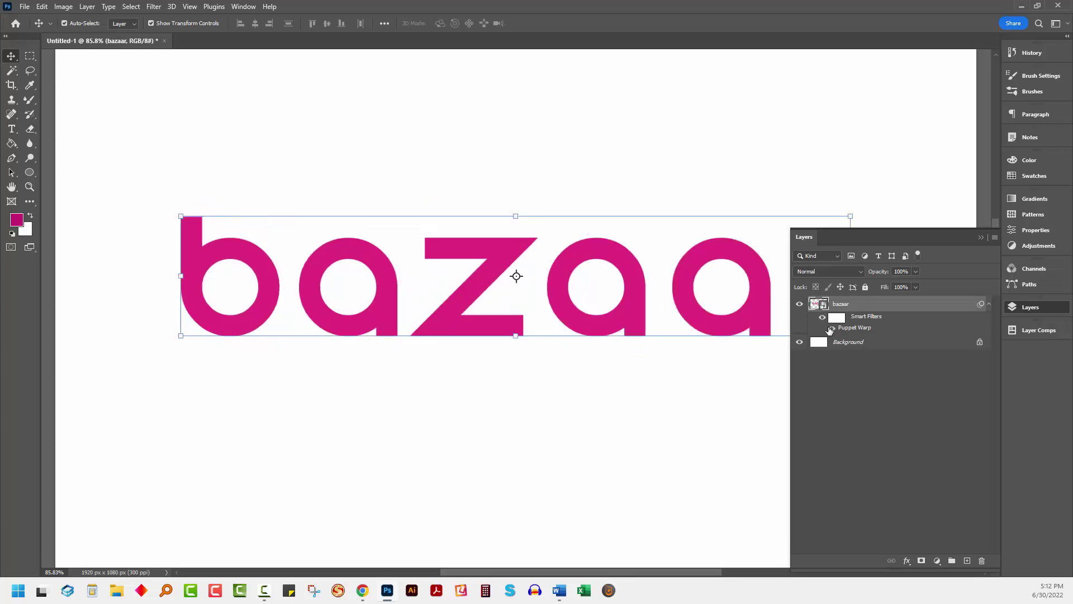
left_click(831, 329)
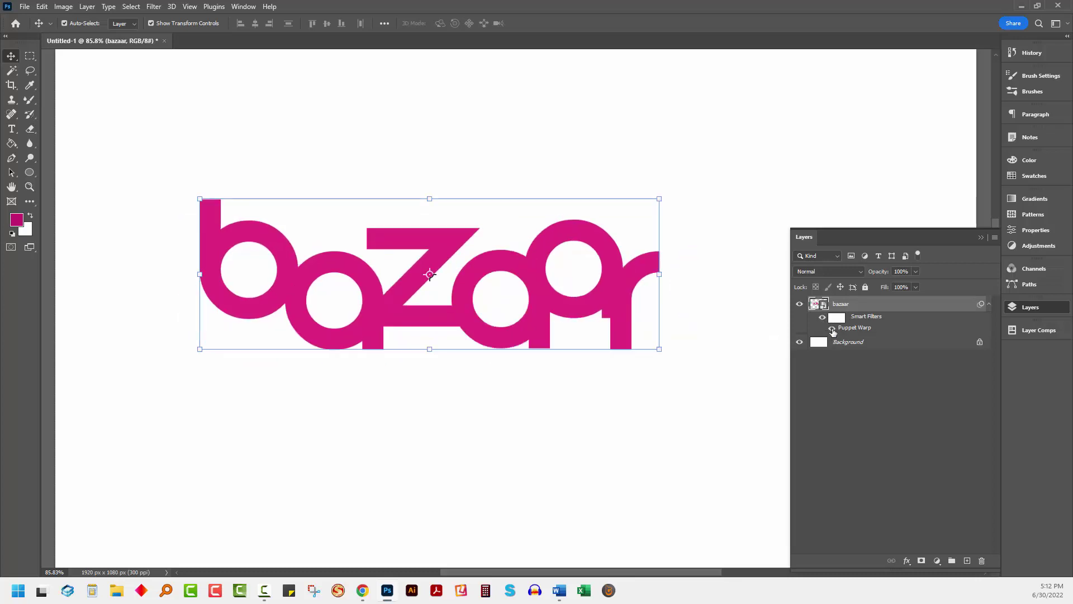
Add an 8 px purple outside Stroke, crosshatch Pattern Overlay and Bevel & Emboss to bazaar.
left_click(907, 561)
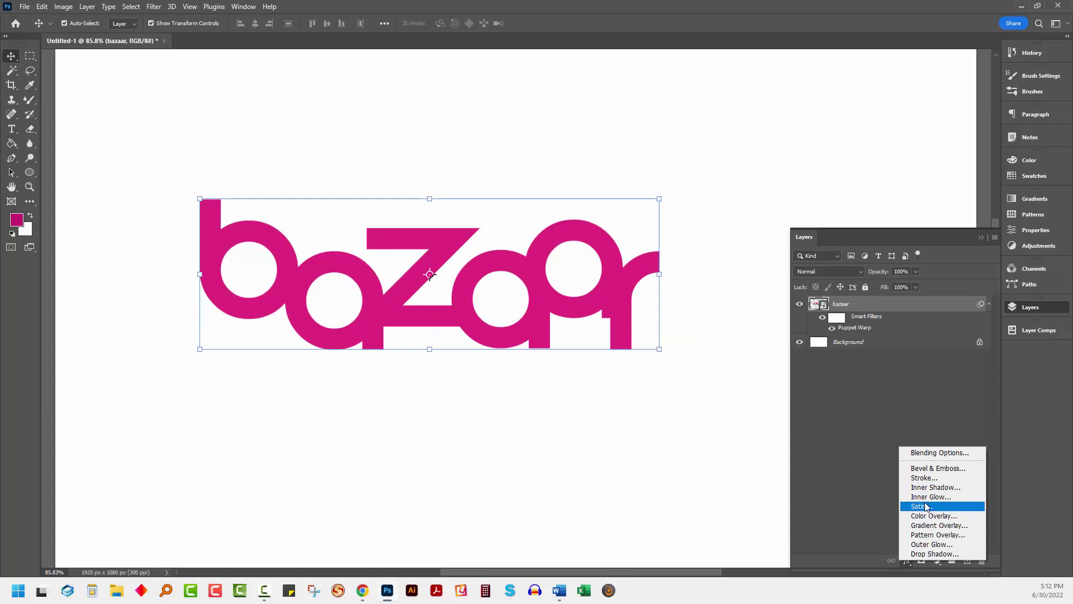
left_click(924, 478)
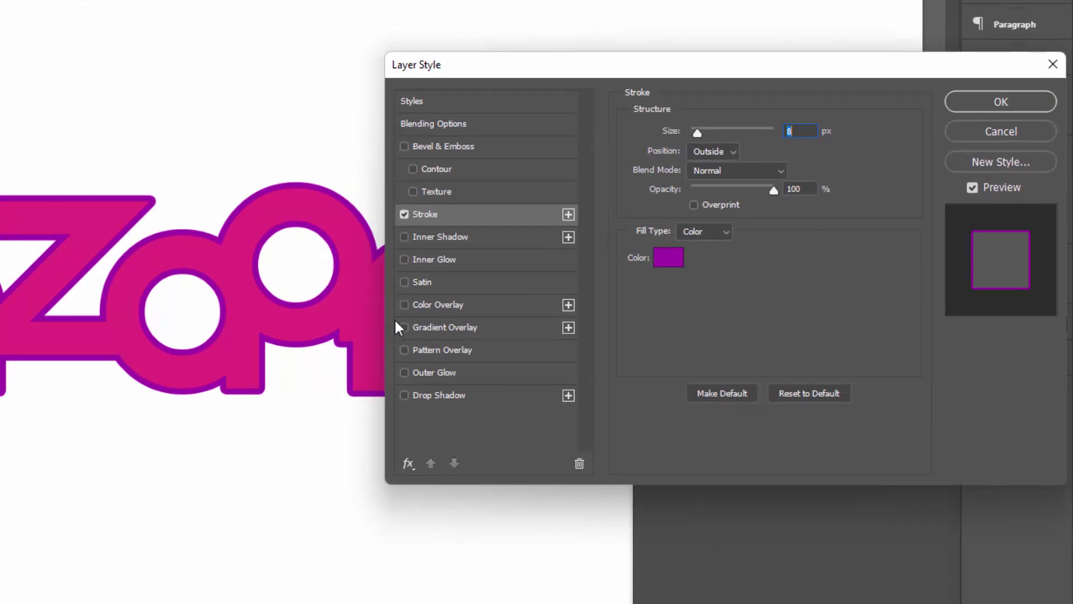
left_click(405, 350)
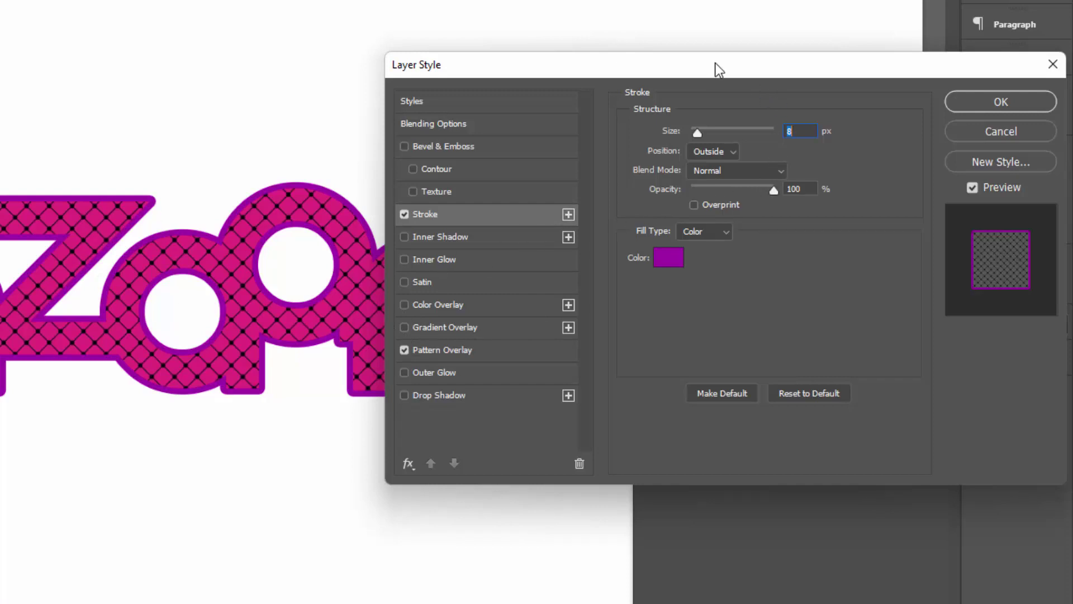
left_click_drag(719, 71, 755, 145)
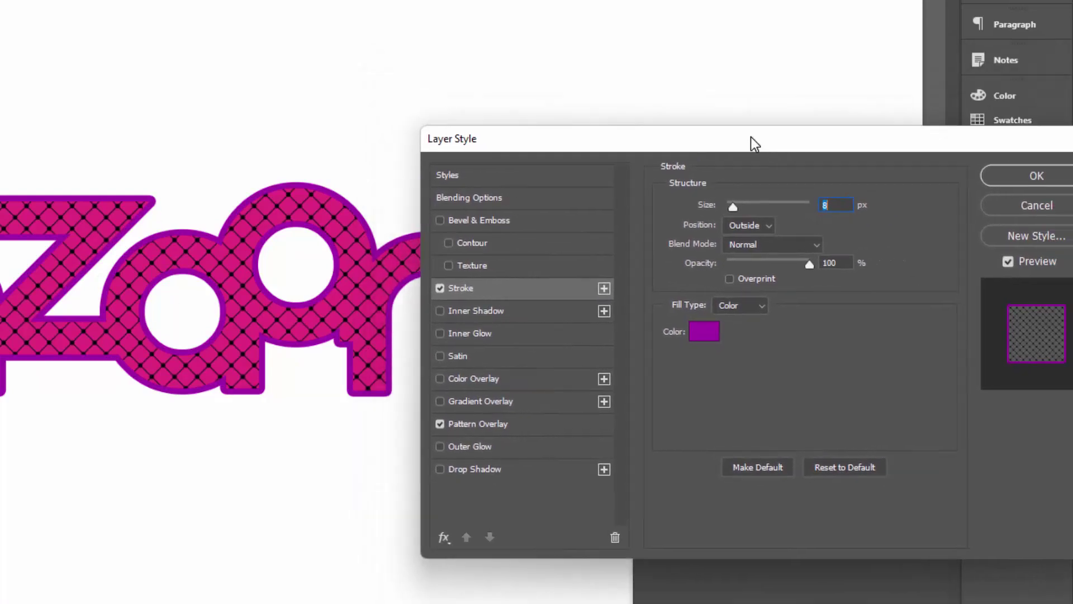
left_click(440, 221)
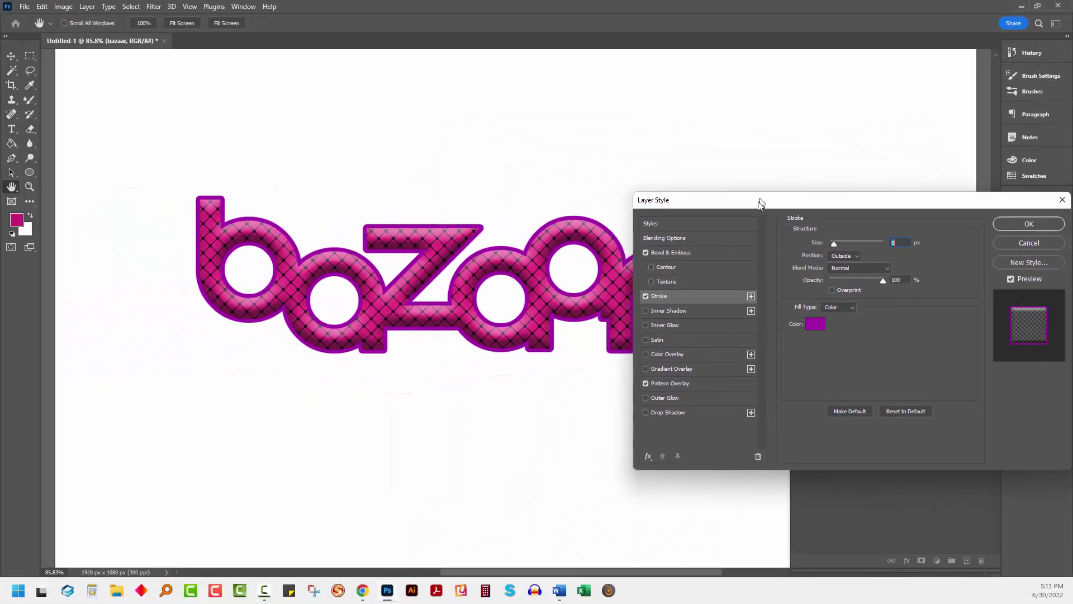
left_click_drag(757, 202, 721, 204)
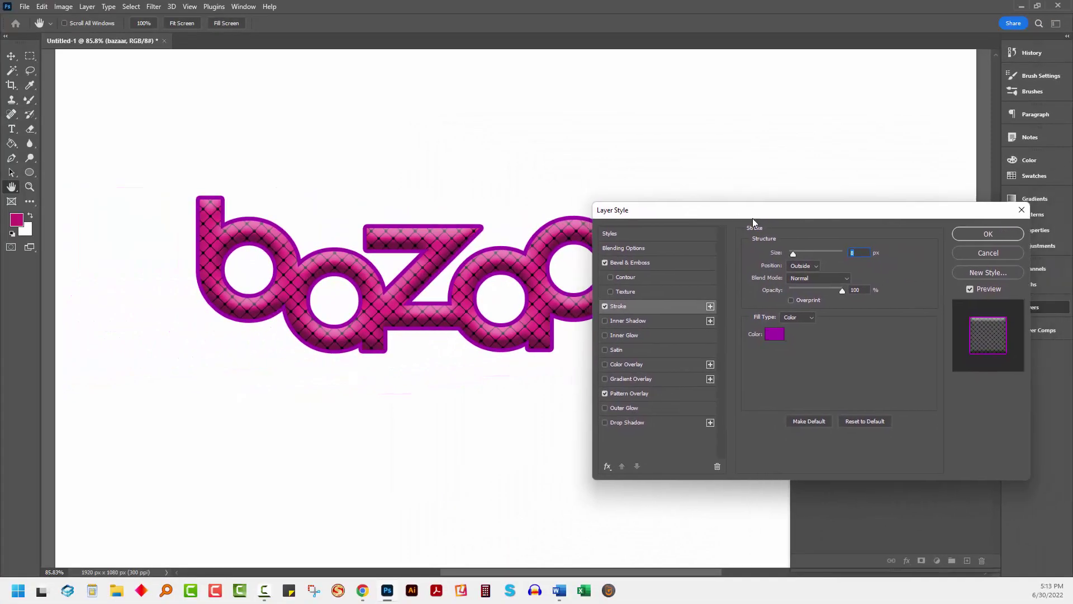
left_click(968, 233)
key("v")
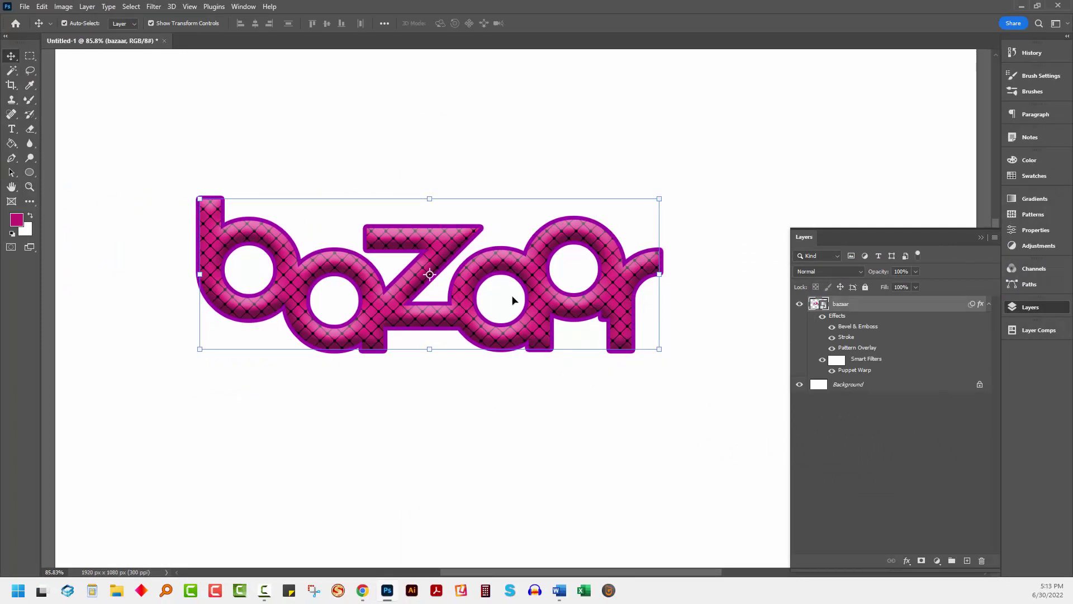
Re-edit the Puppet Warp: b and first a left, r and last a right, middle a lower, z higher.
double_click(844, 371)
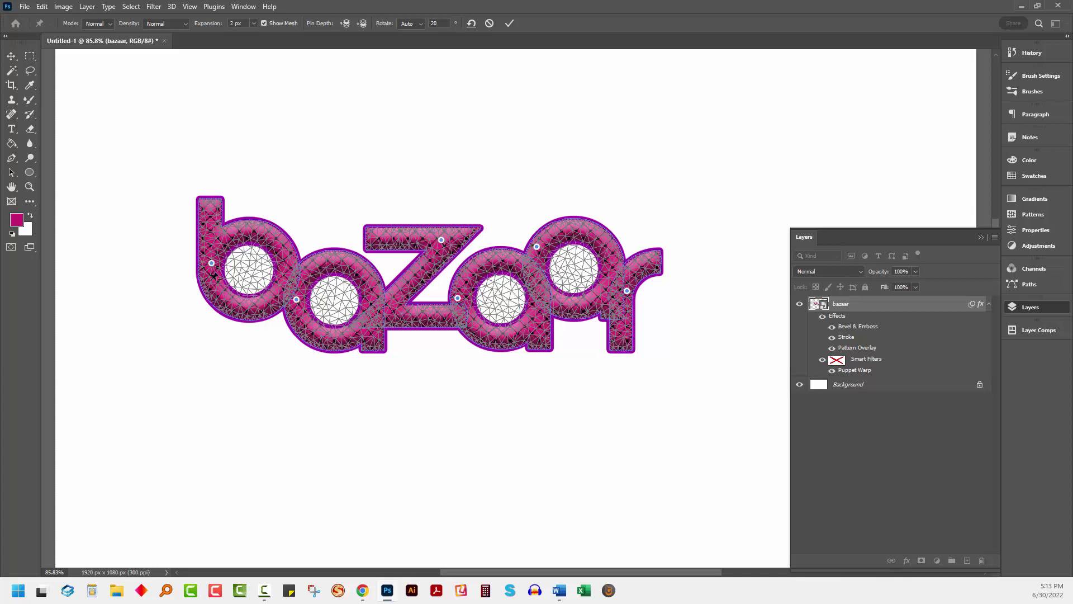
left_click_drag(212, 262, 166, 263)
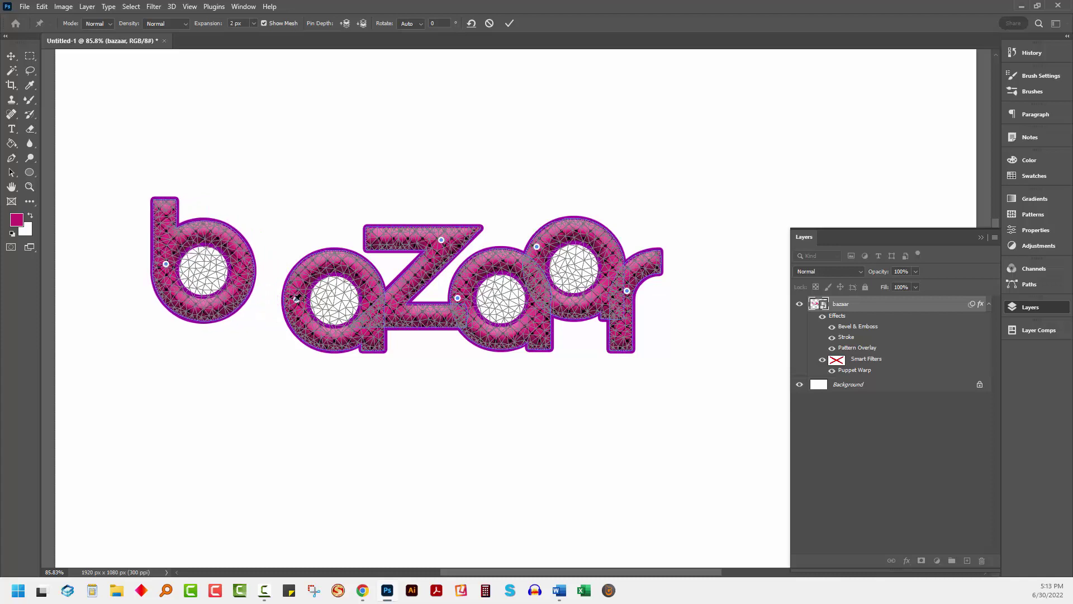
left_click_drag(297, 299, 273, 305)
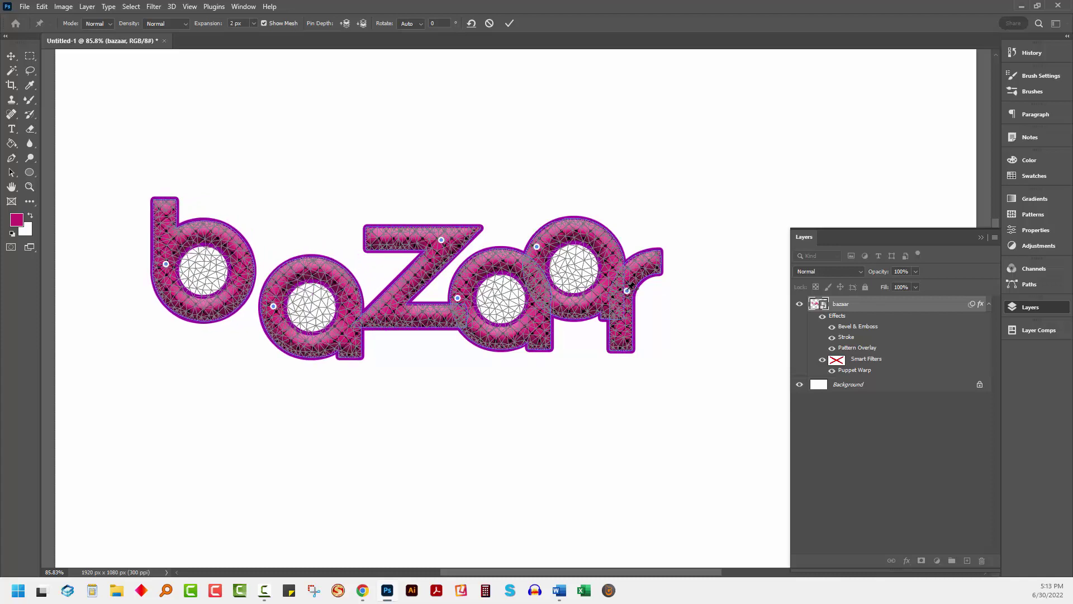
left_click_drag(628, 290, 720, 291)
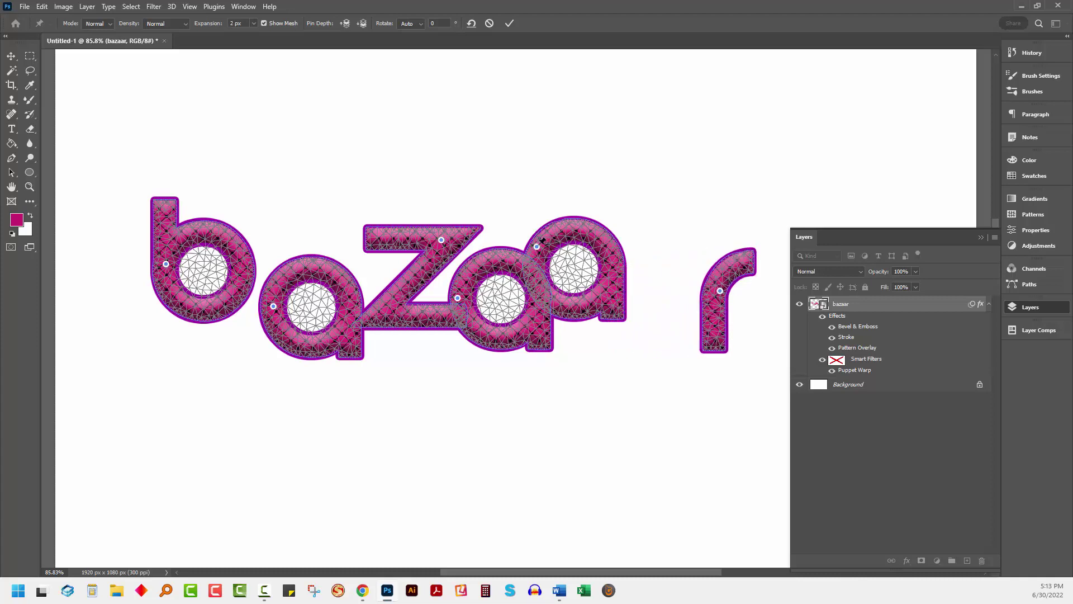
left_click_drag(538, 245, 594, 252)
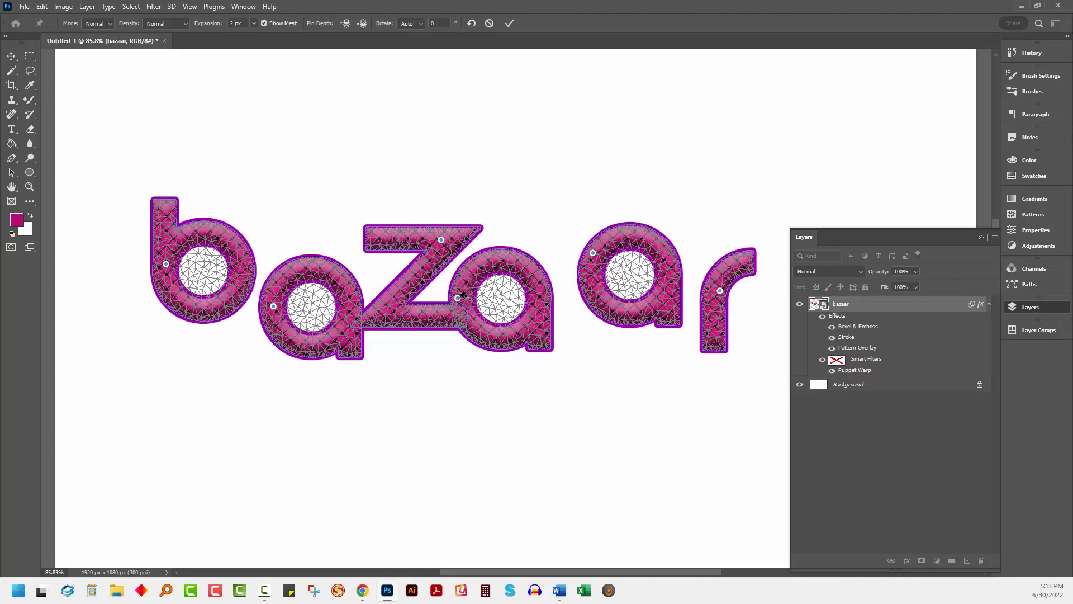
left_click_drag(459, 297, 493, 334)
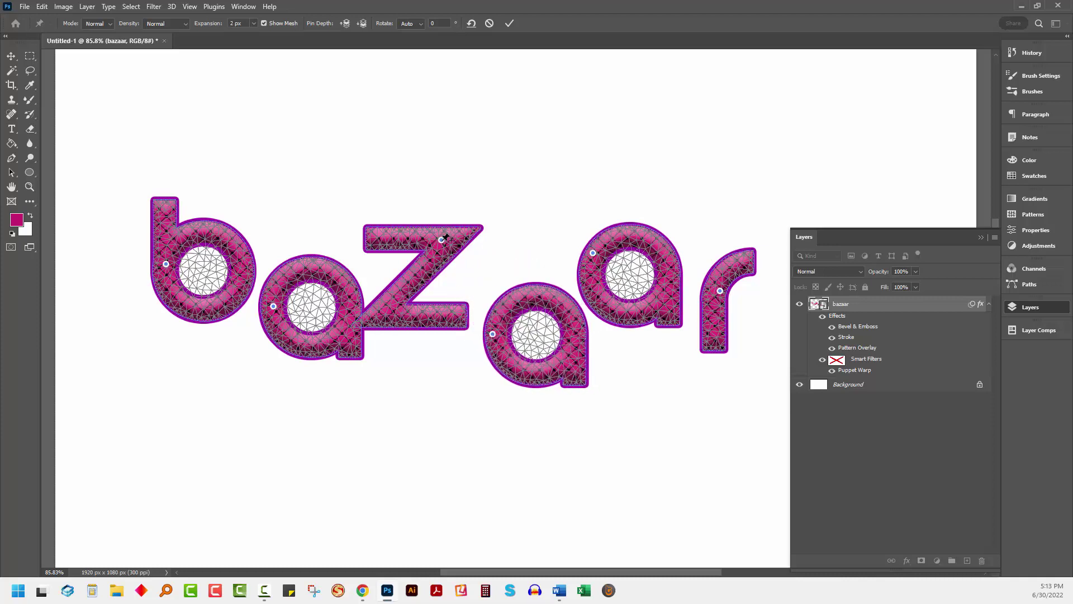
left_click_drag(442, 239, 459, 224)
left_click(510, 23)
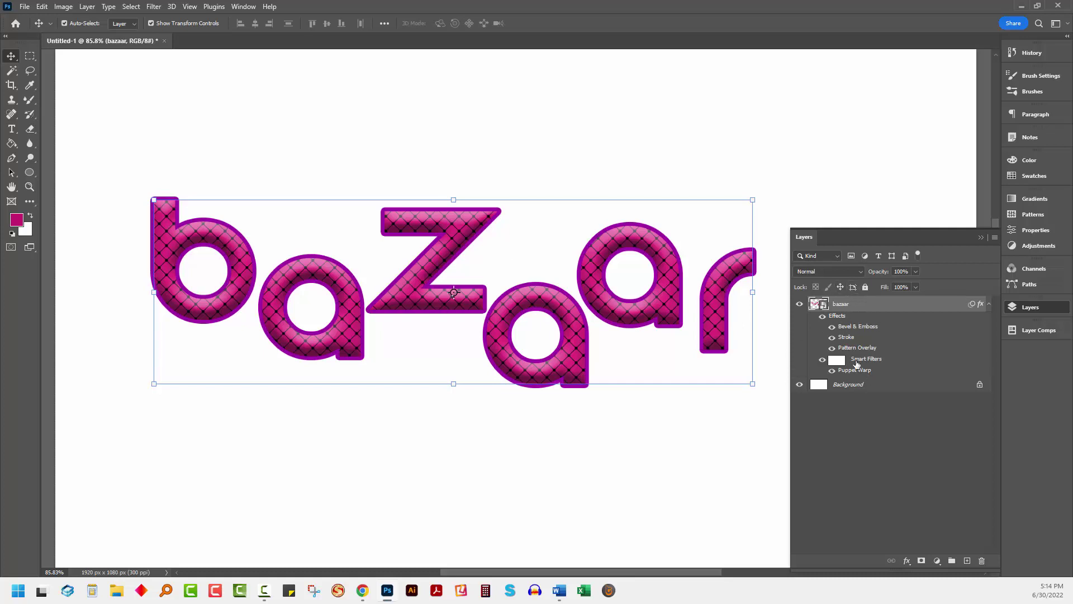
Make a New Smart Object via Copy of bazaar and hide the original layer.
right_click(899, 308)
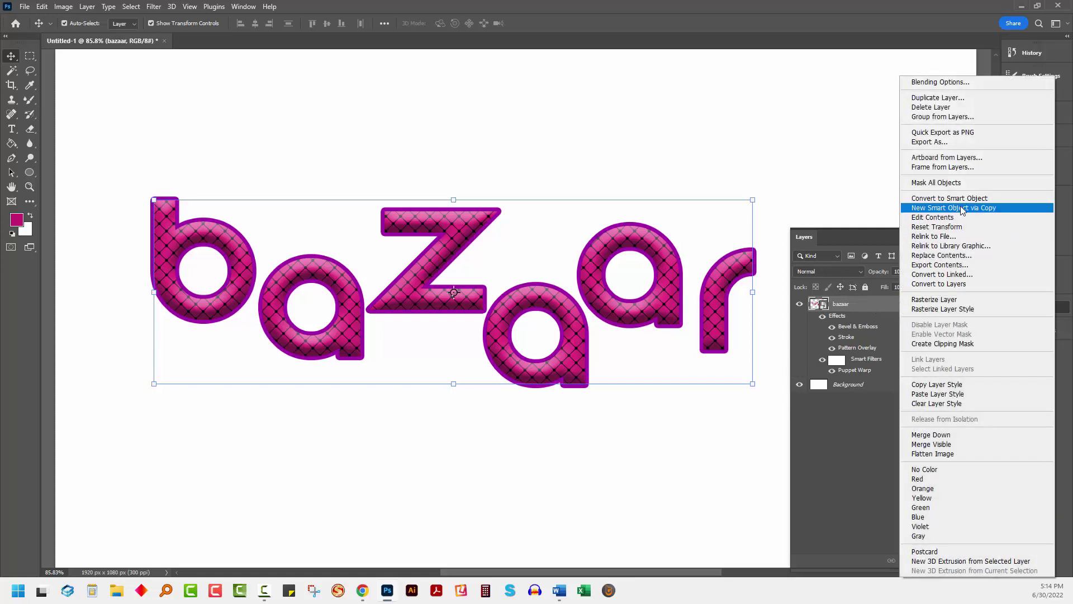
left_click(962, 212)
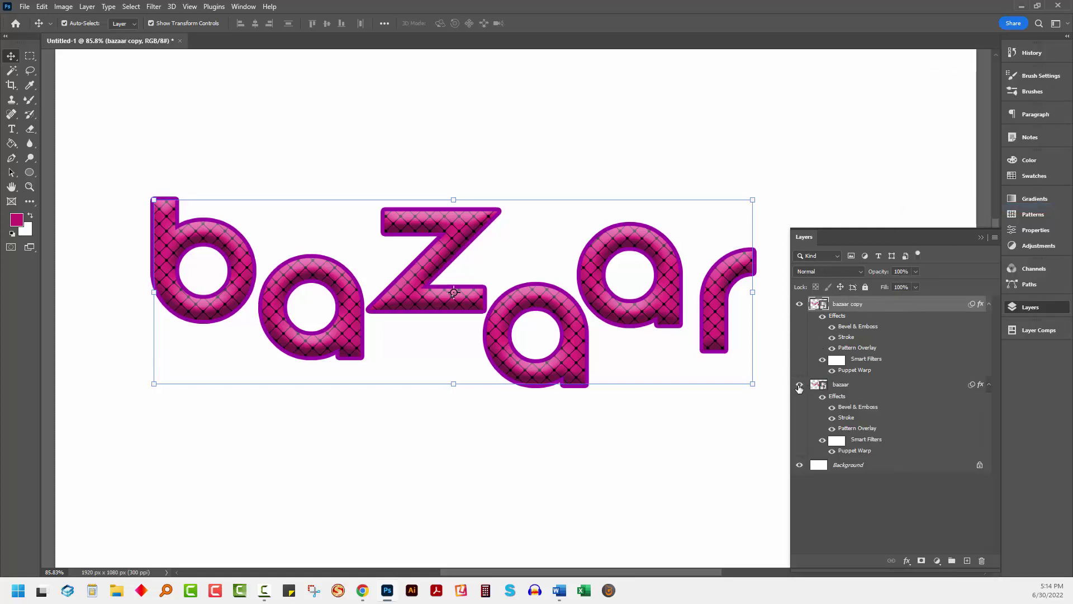
left_click(800, 384)
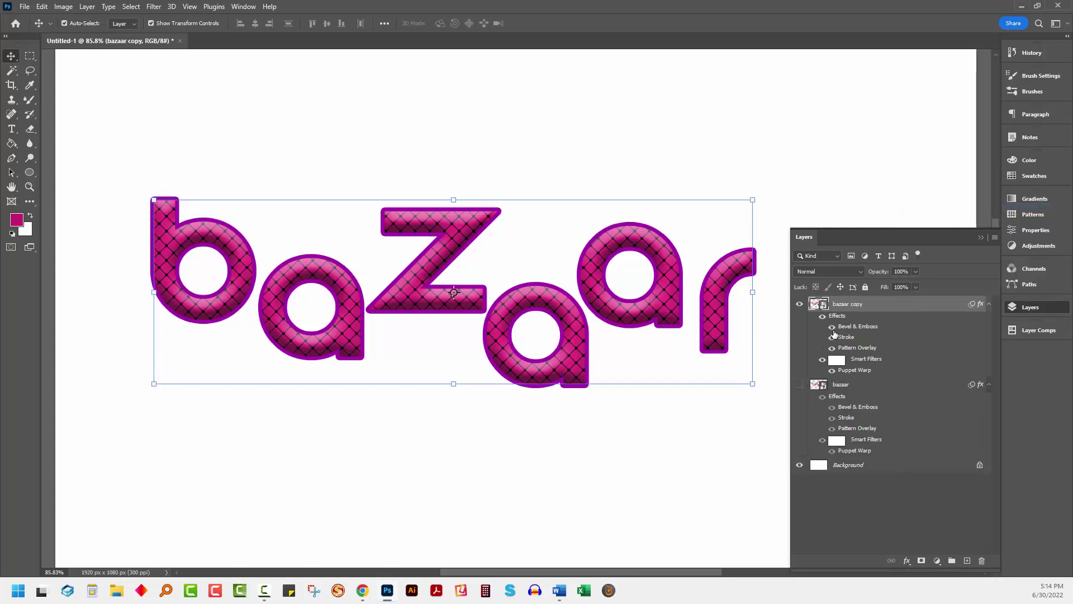
Open the copy's smart object contents and retype 'bazaar' as 'bizarre'.
double_click(820, 305)
left_click_drag(814, 238, 1006, 235)
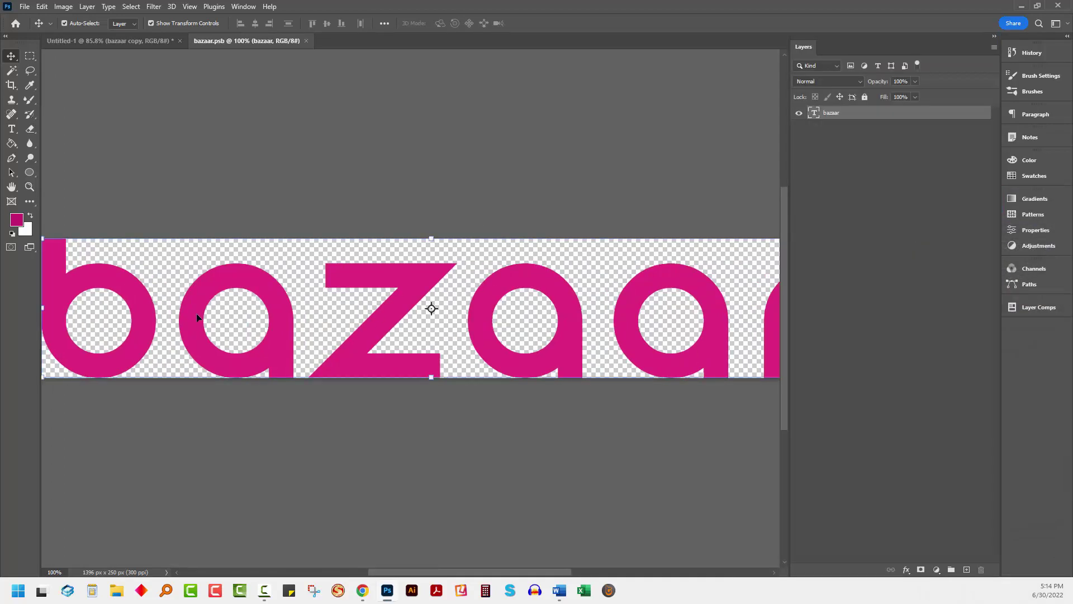
left_click(11, 128)
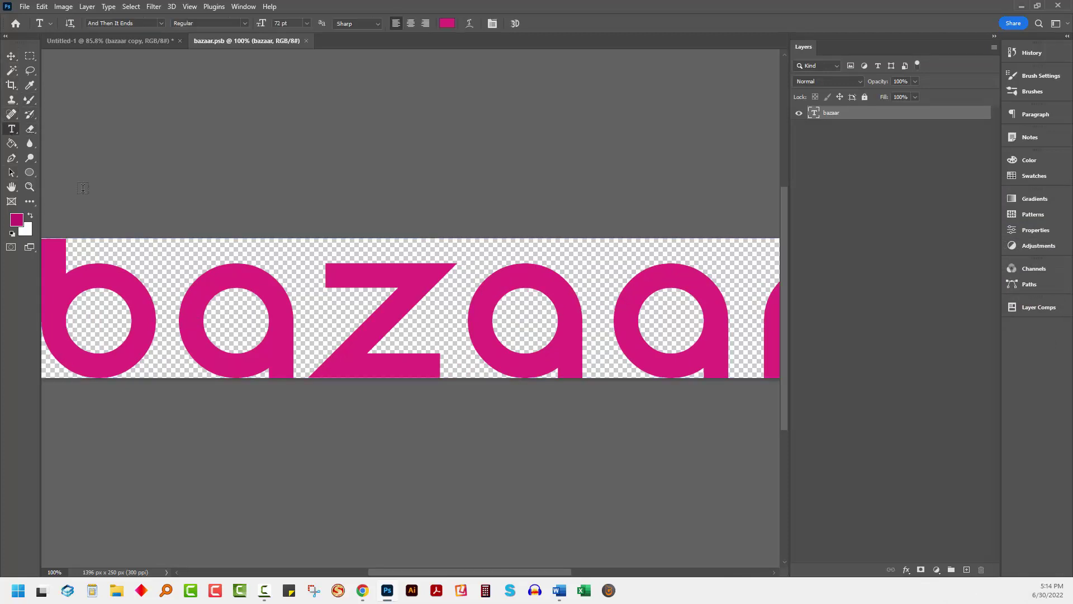
left_click(187, 329)
key("Delete")
type("i")
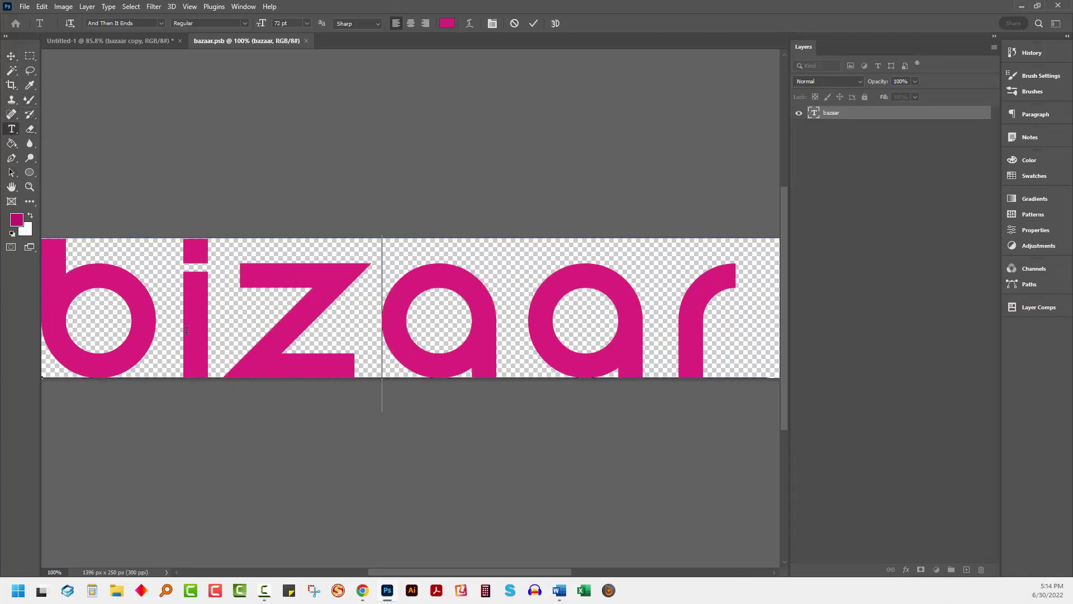
key("Right")
key("Right")
key("Delete")
key("Right")
type("re")
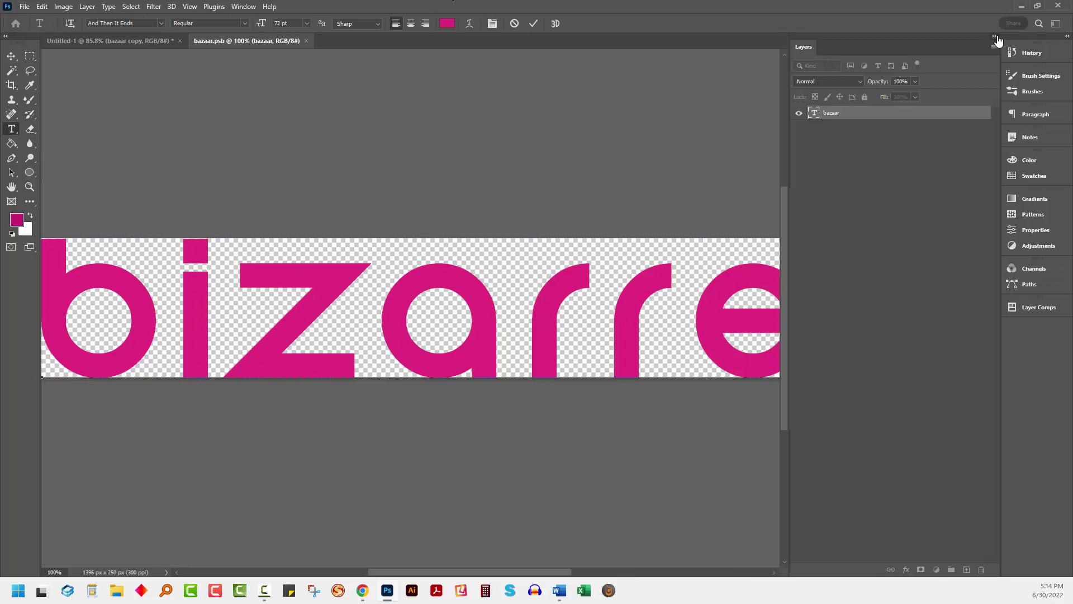
Commit the 'bizarre' text, then close the smart object document and save the changes.
left_click(995, 36)
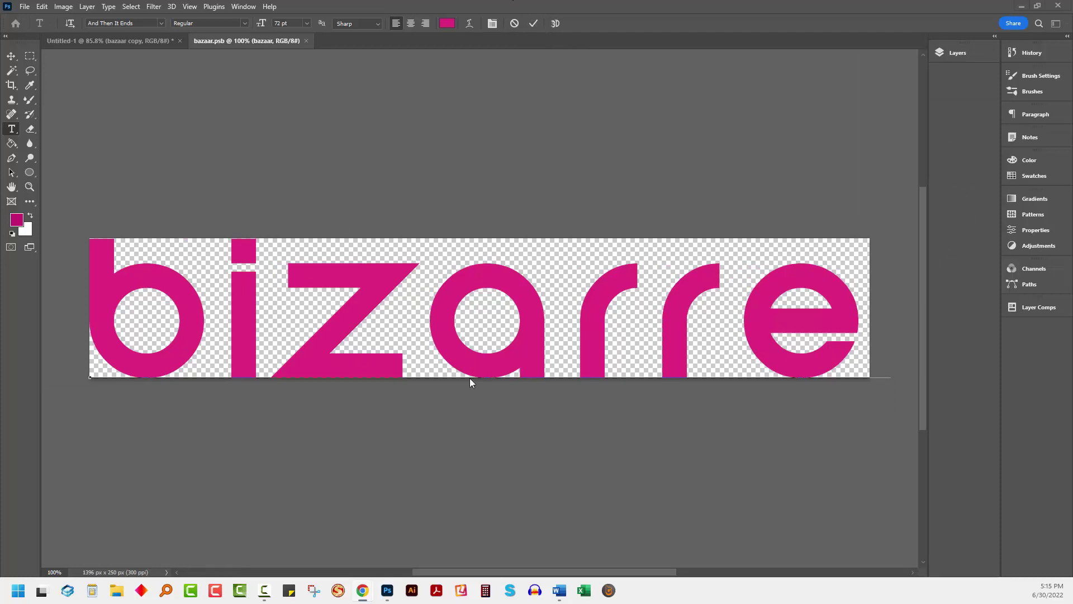
left_click(533, 23)
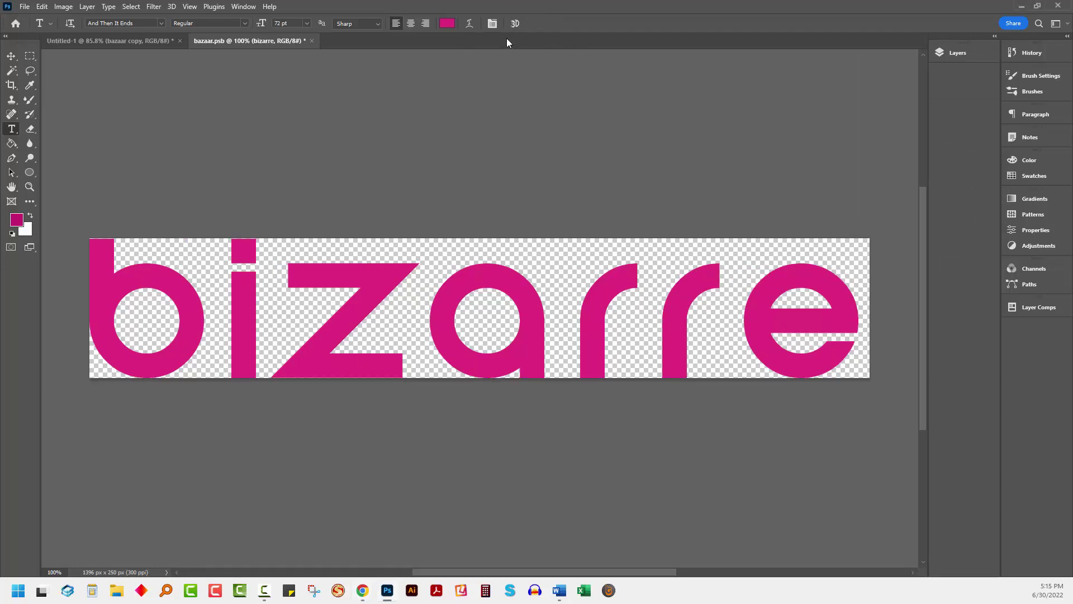
left_click(311, 41)
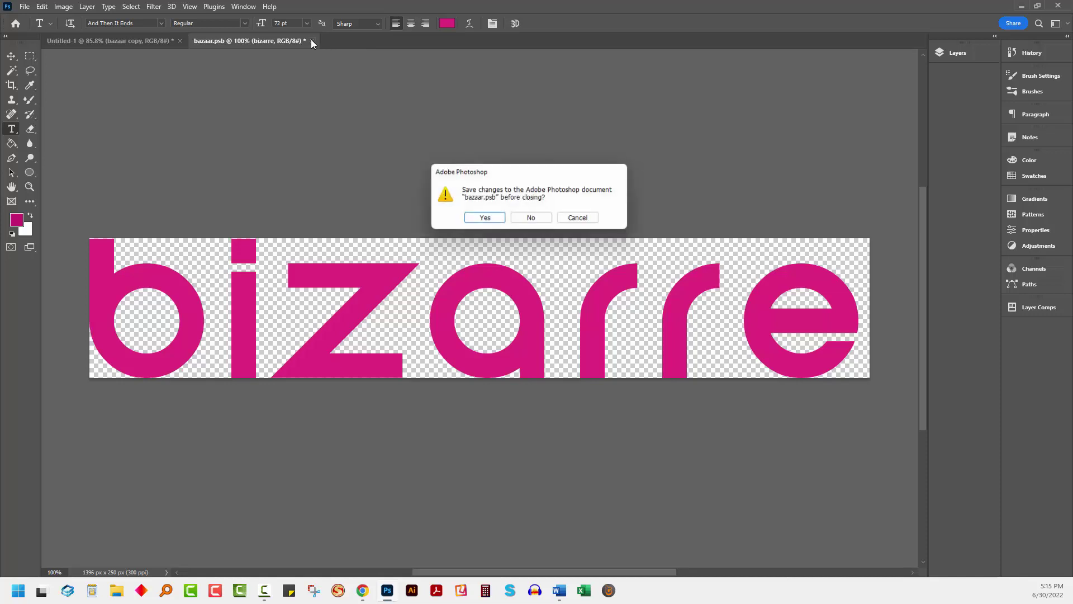
left_click(483, 222)
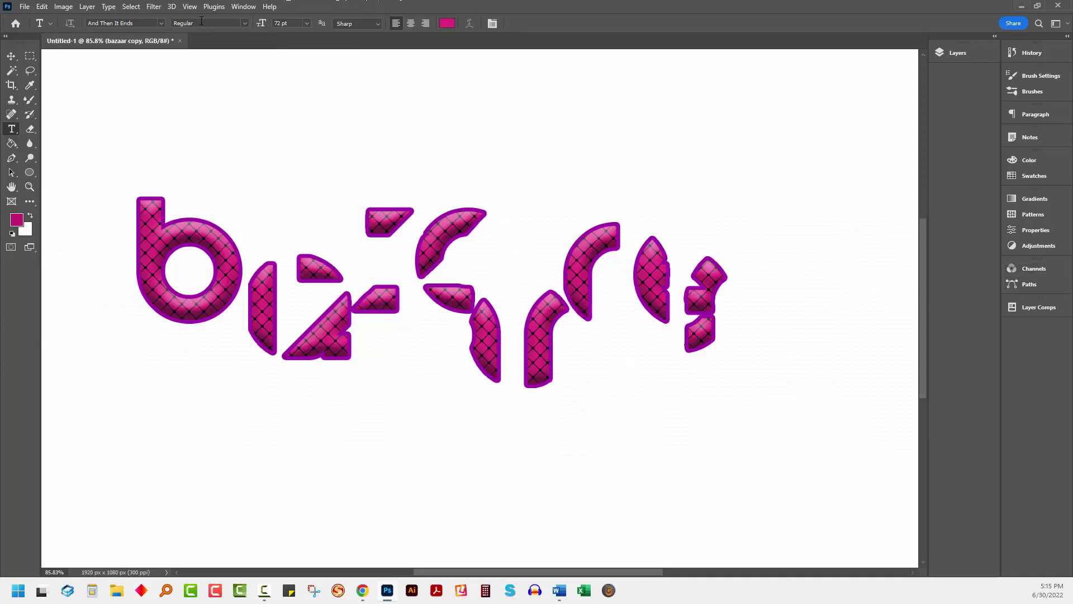
Restore the Layers panel via Window and reopen the Puppet Warp smart filter on bazaar copy.
left_click(243, 7)
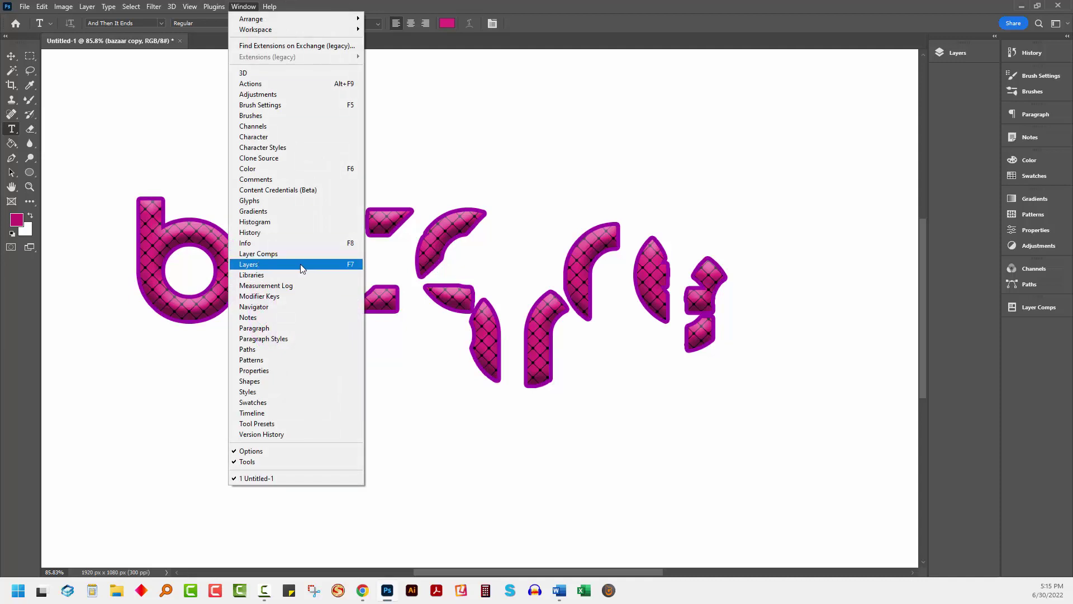
left_click(300, 264)
double_click(778, 180)
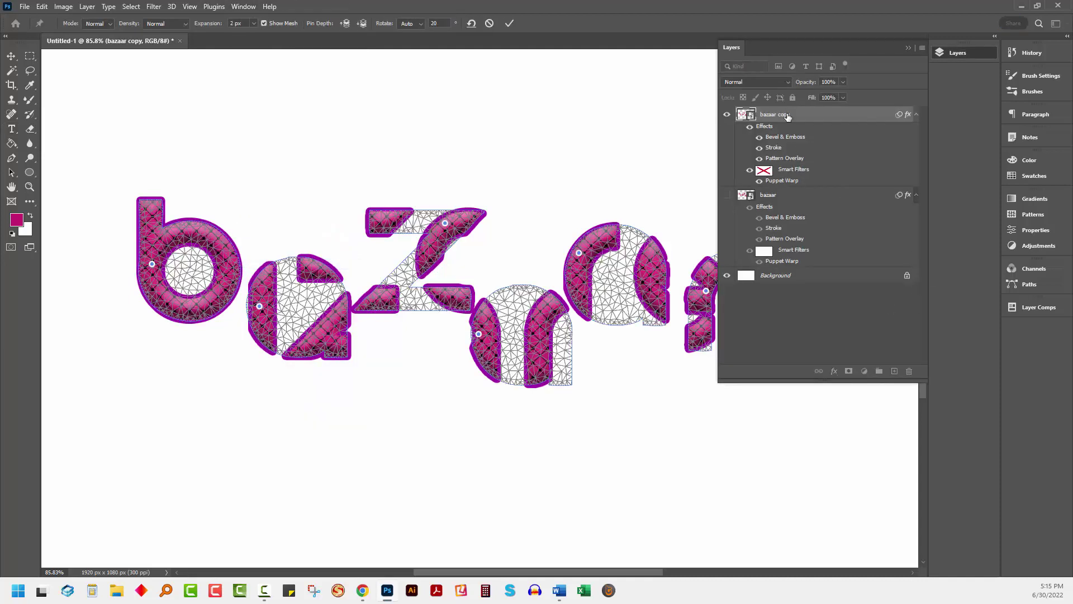
left_click_drag(731, 47, 853, 94)
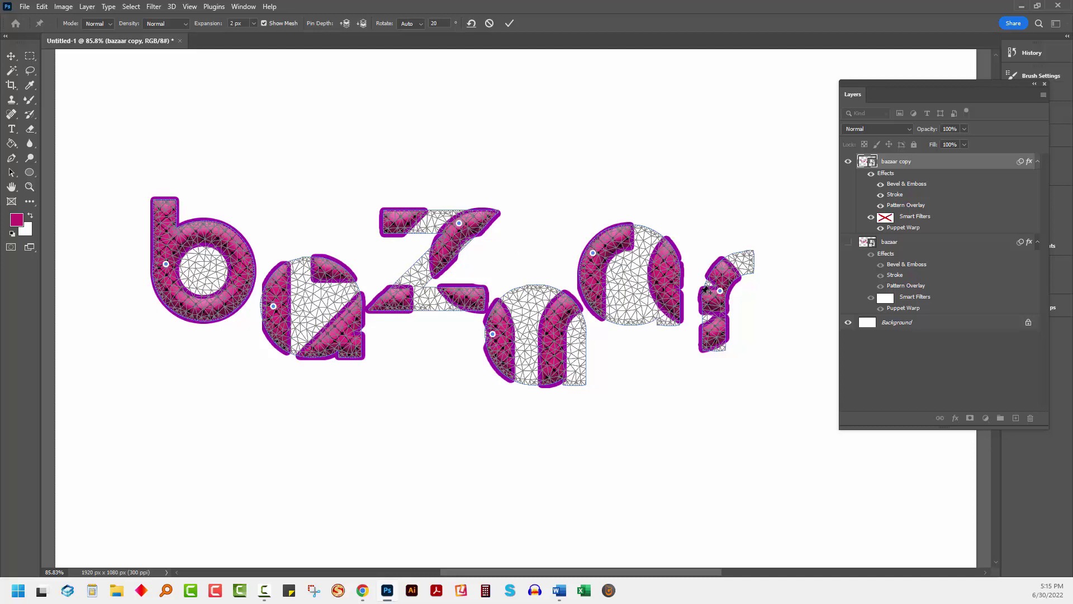
Commit the warp, delete the old Puppet Warp filter, and convert bazaar copy to a smart object.
left_click(510, 23)
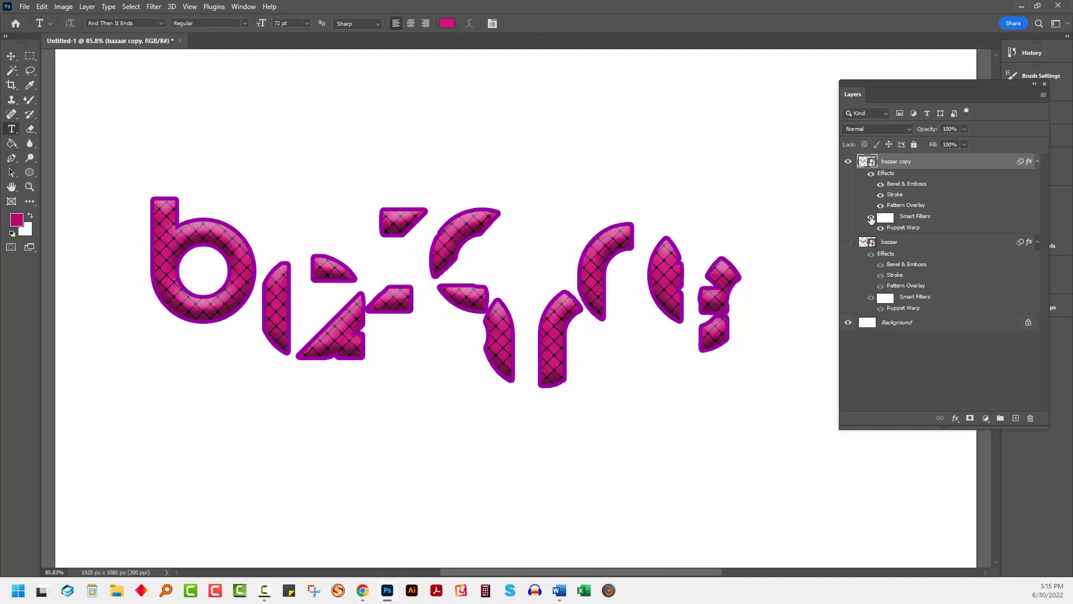
left_click(871, 218)
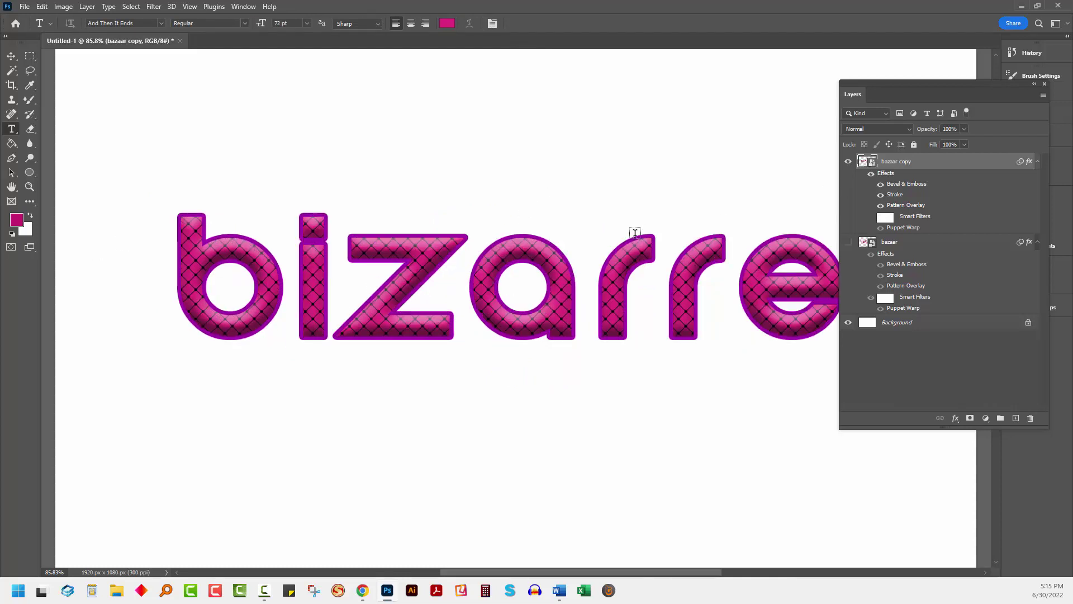
left_click_drag(895, 94, 924, 104)
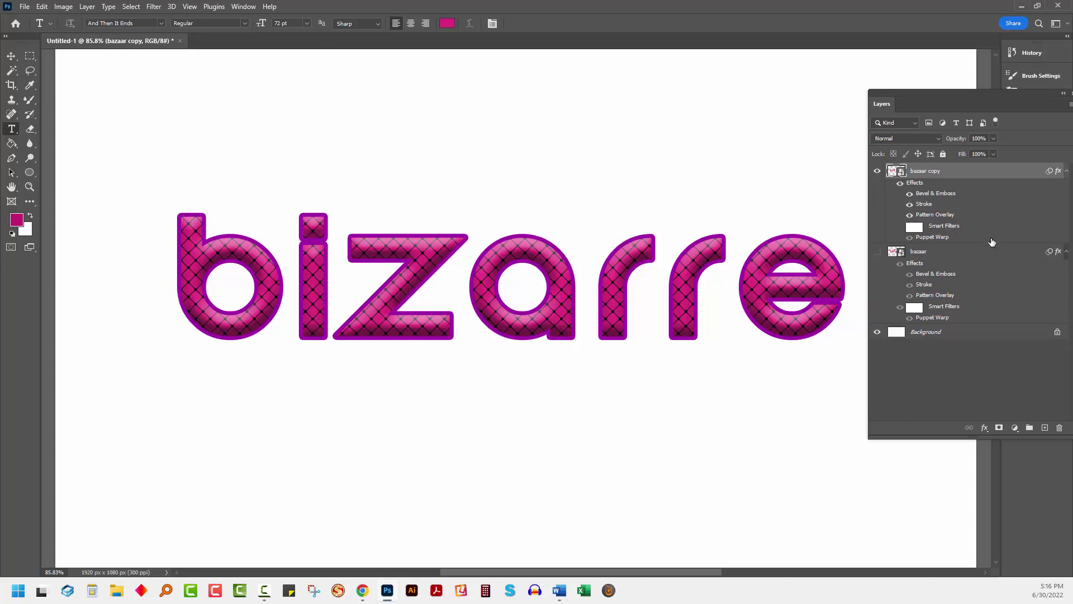
left_click_drag(935, 240, 1062, 432)
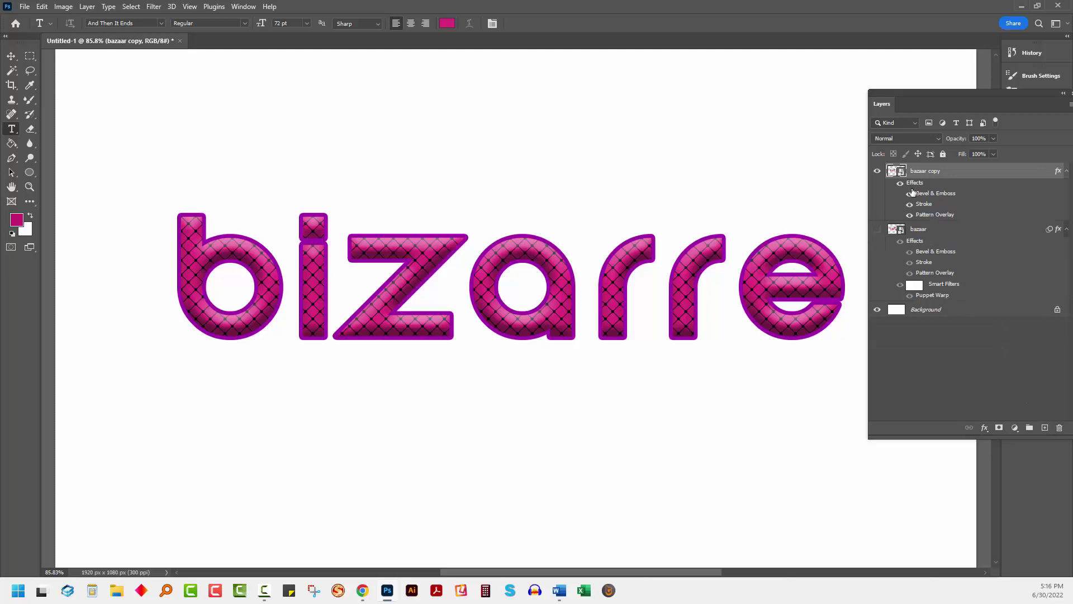
right_click(929, 171)
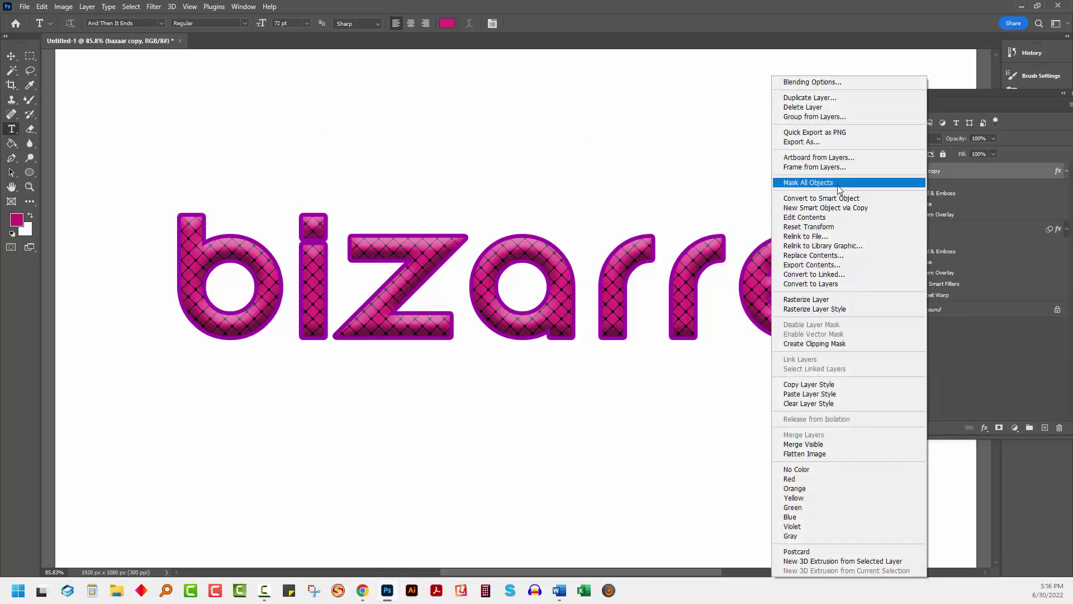
left_click(840, 199)
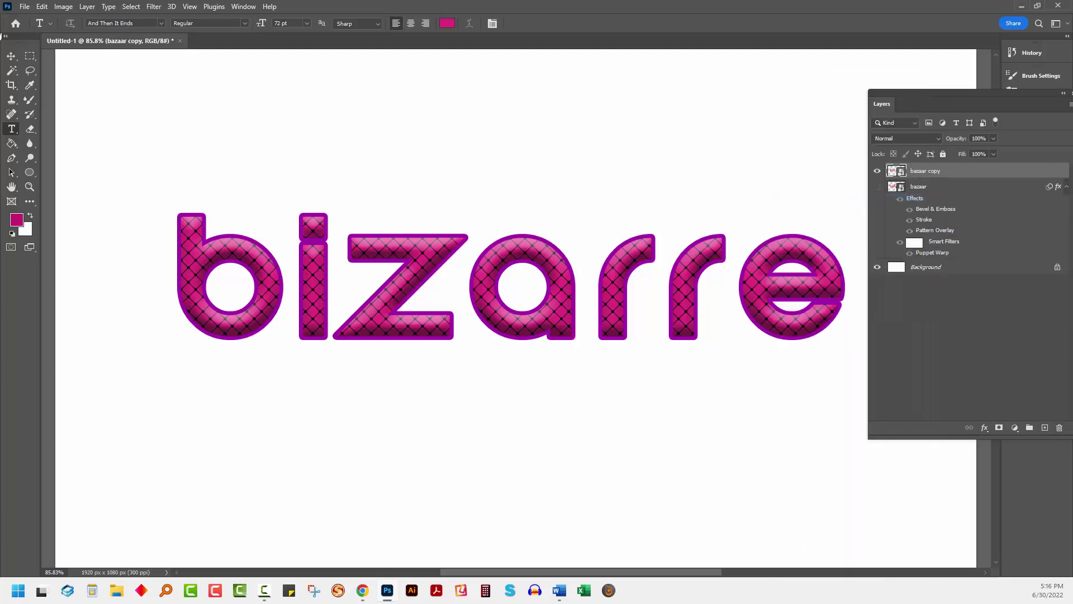
Apply a new Puppet Warp raising b, z and the first r, dropping i, a, the second r and e into overlap.
left_click(43, 7)
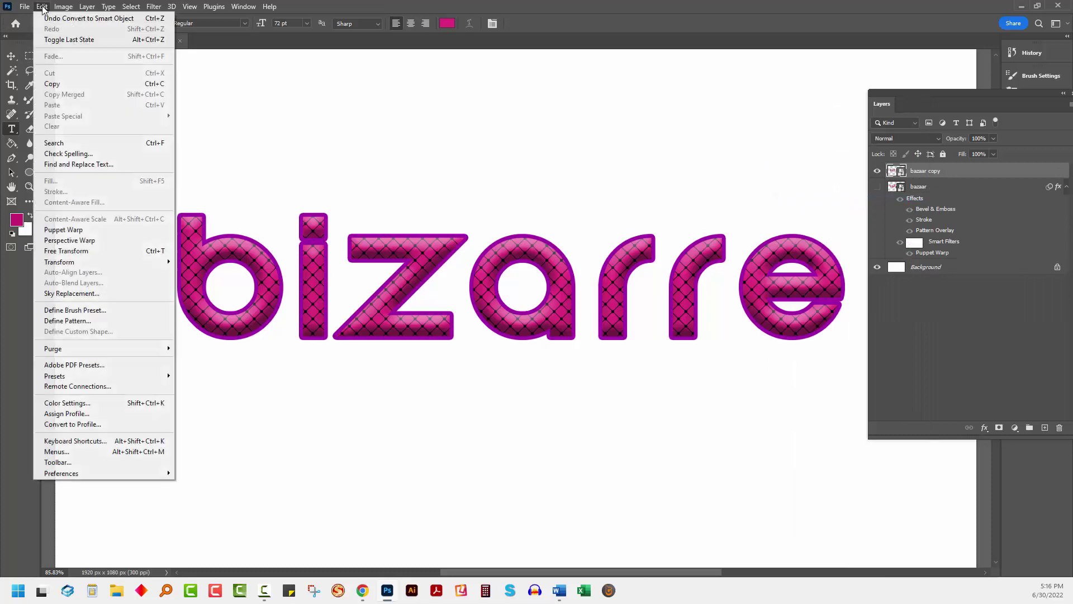
left_click(84, 230)
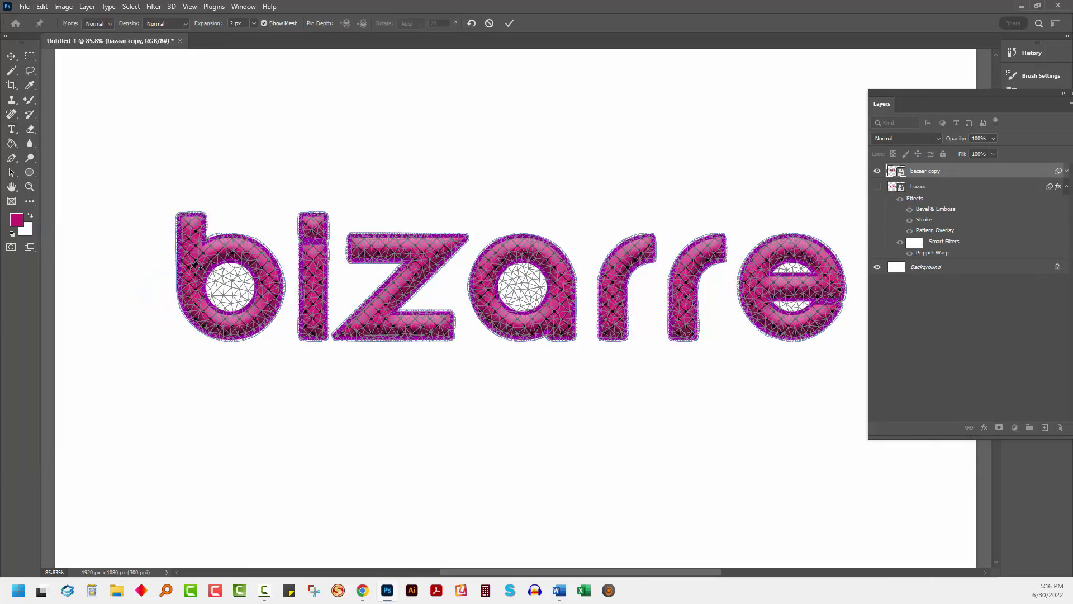
left_click_drag(191, 269, 193, 243)
left_click_drag(321, 266, 309, 290)
left_click_drag(390, 250, 383, 235)
left_click_drag(476, 293, 464, 315)
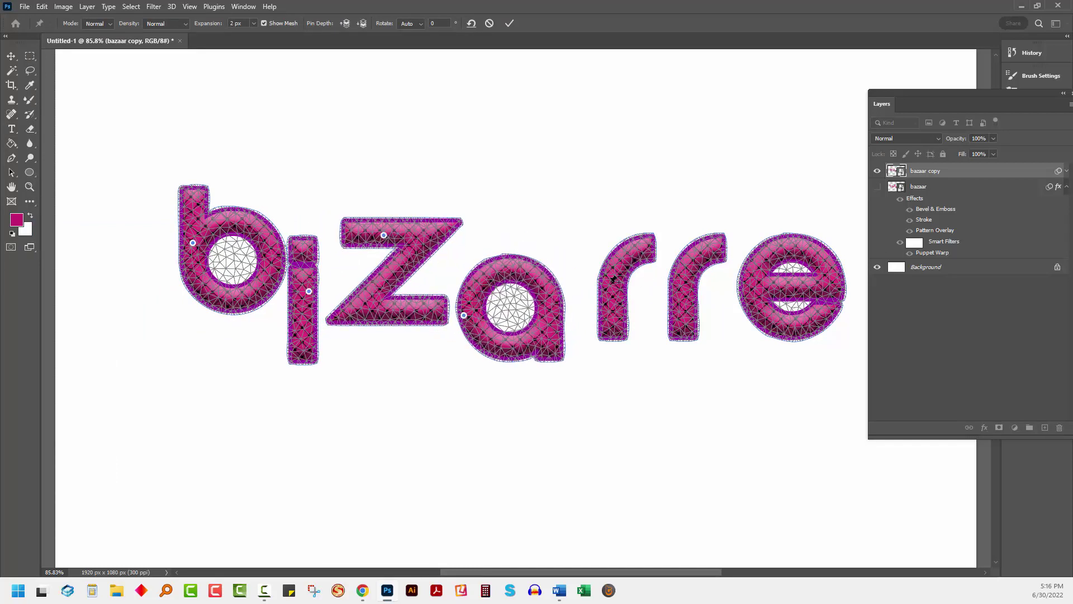
left_click_drag(615, 280, 584, 246)
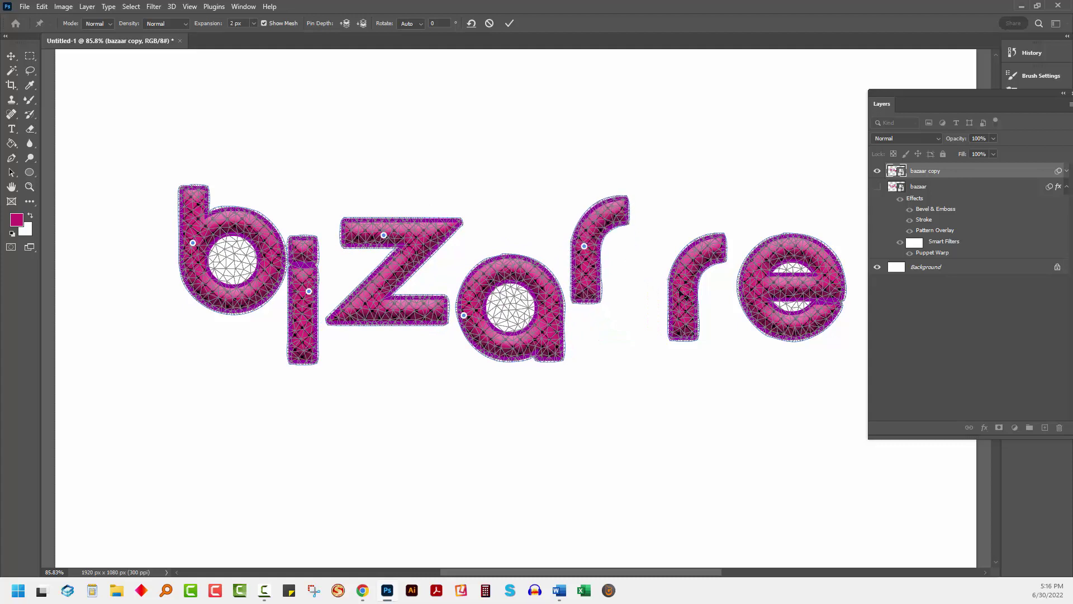
left_click_drag(678, 302, 633, 303)
left_click_drag(771, 284, 696, 329)
left_click(509, 23)
Switch to the Type tool and hide the Layers panel with F7, leaving the finished artwork visible.
key("t")
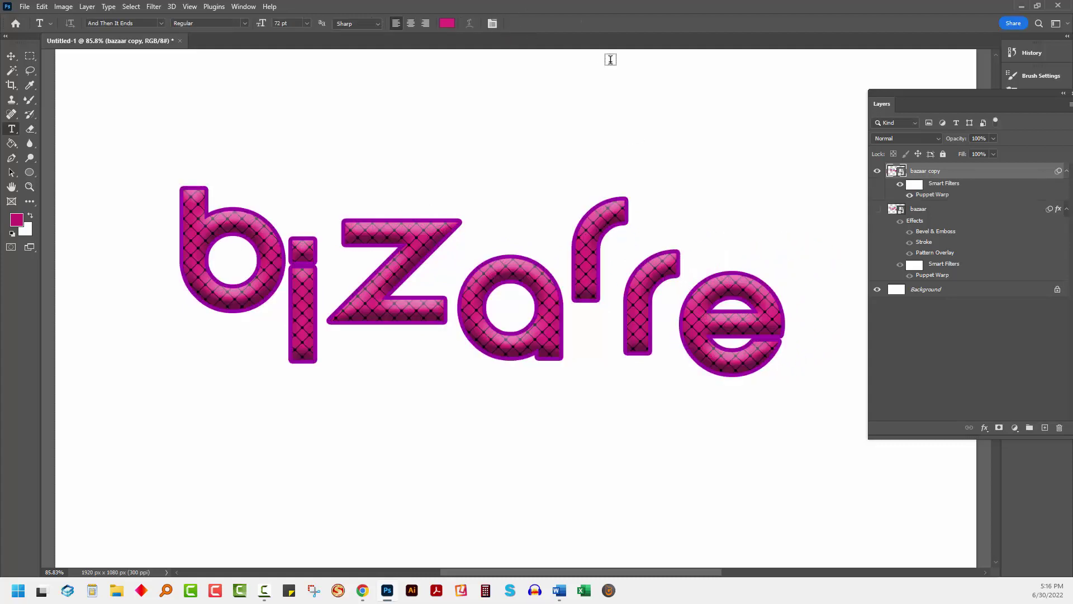
key("F7")
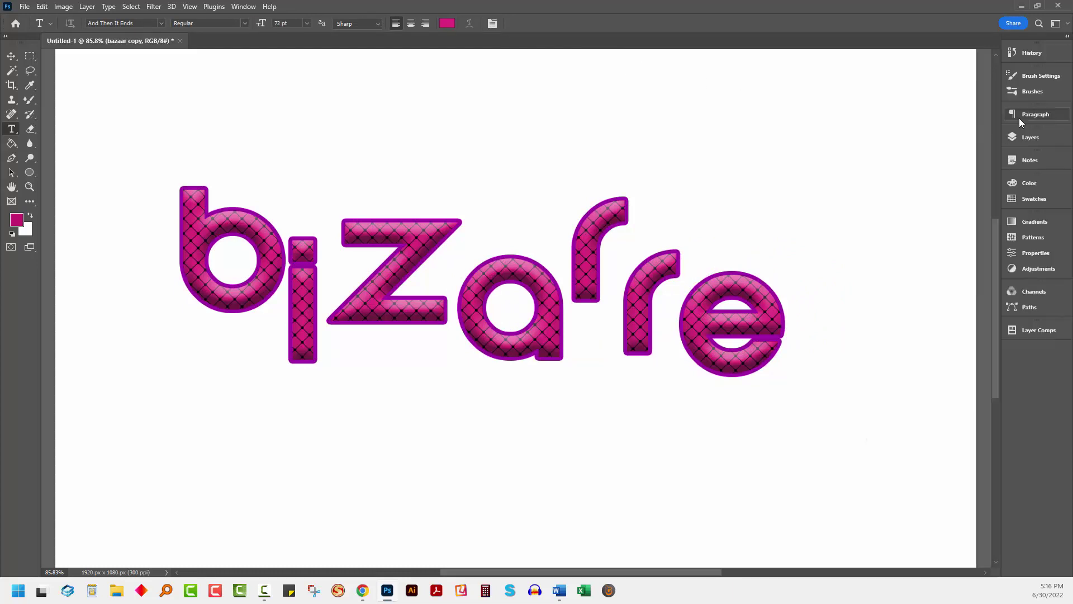